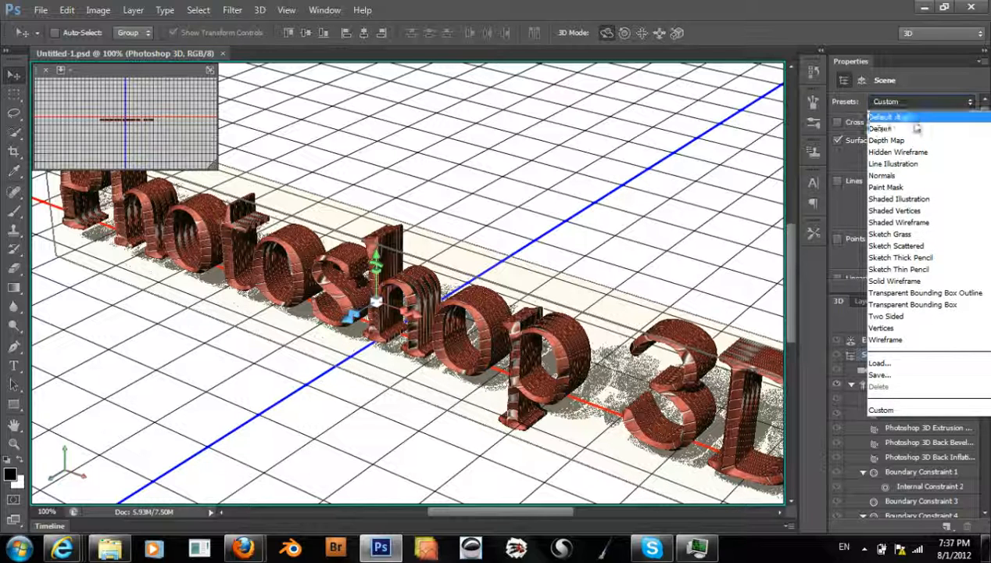
Step: Try the Bounding Box render preset on the 3D text scene, followed by the Depth Map preset
left_click(914, 118)
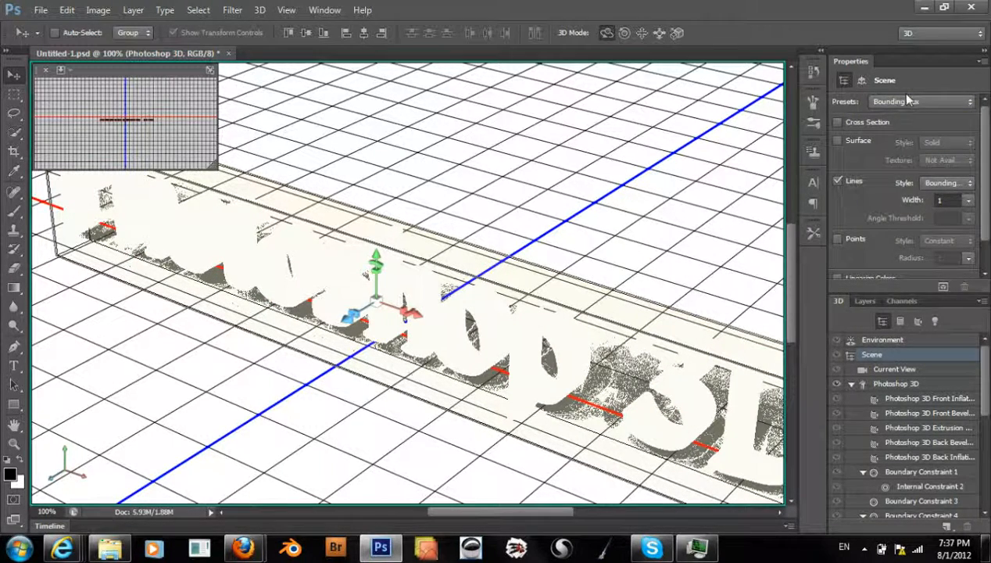
left_click(907, 102)
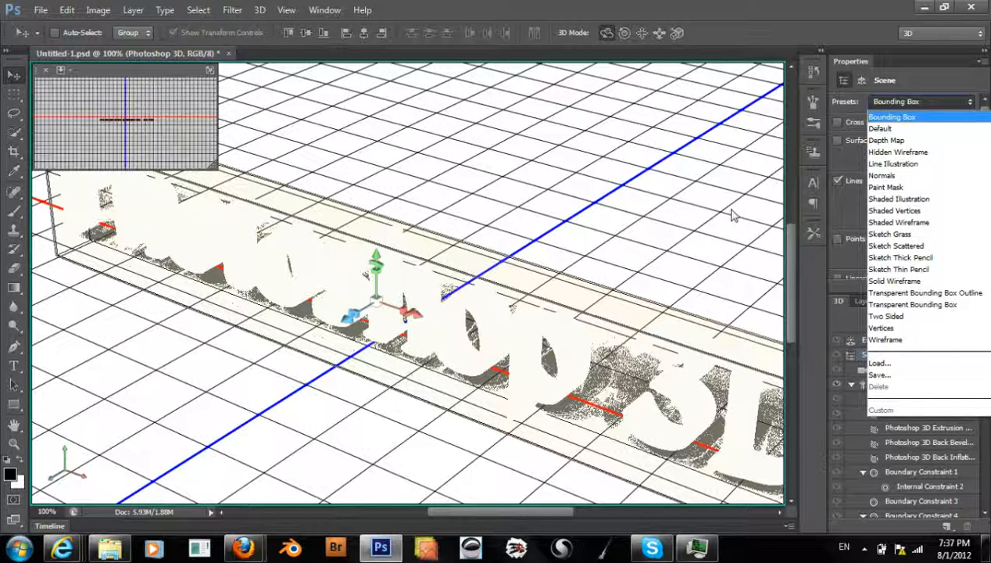
left_click(888, 141)
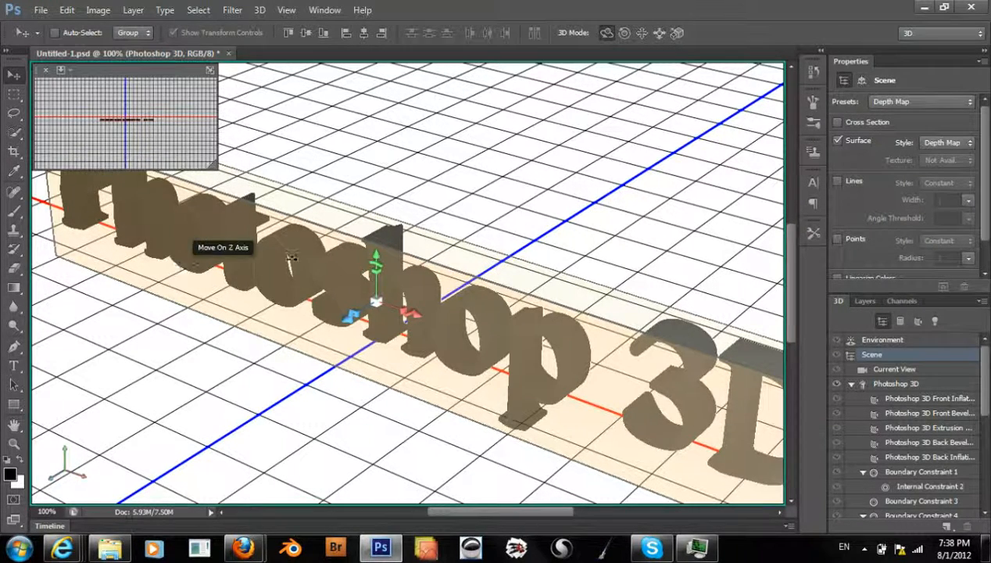
Step: Try the Shaded Illustration and Shaded Wireframe render presets on the 3D text scene
left_click(892, 102)
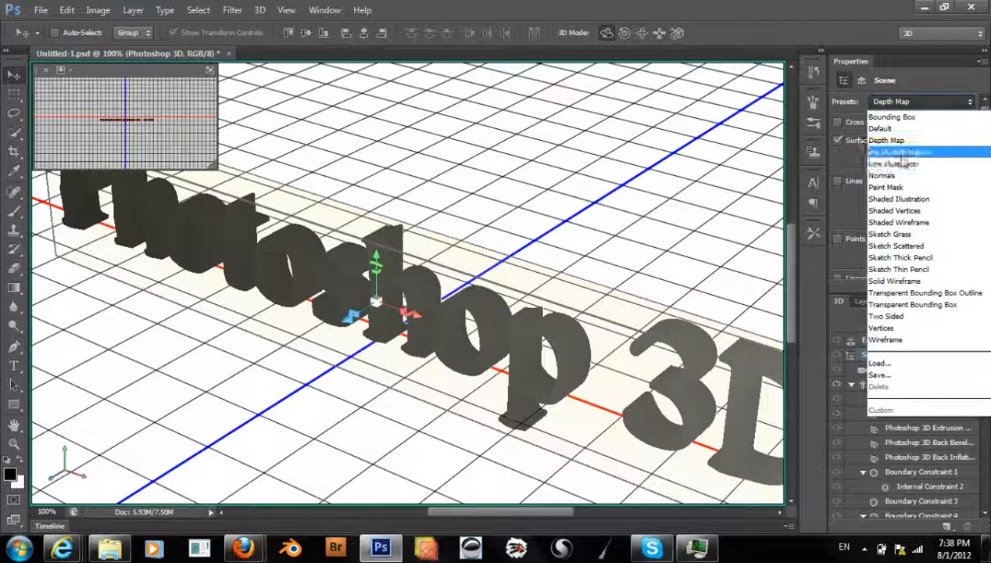
left_click(908, 201)
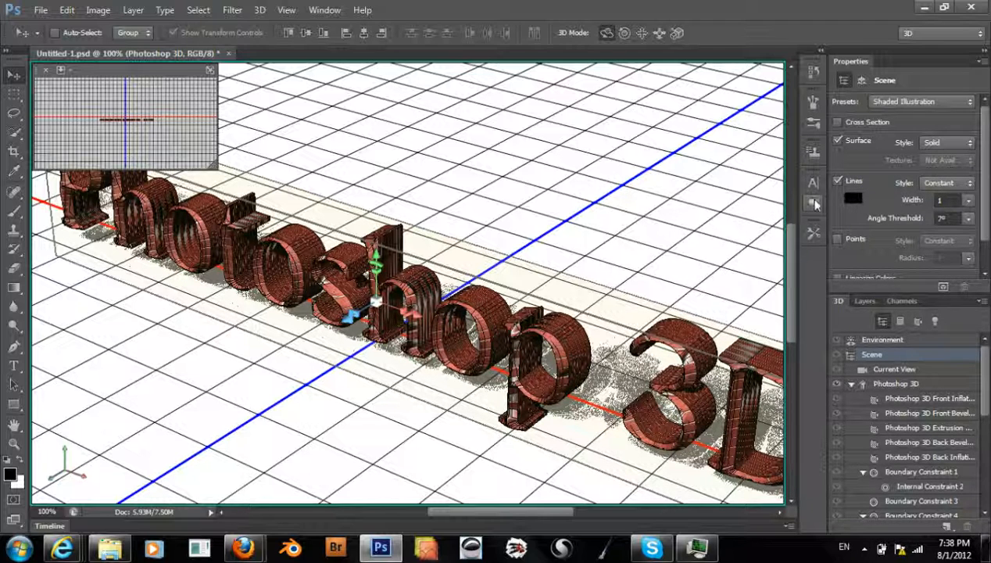
left_click(888, 104)
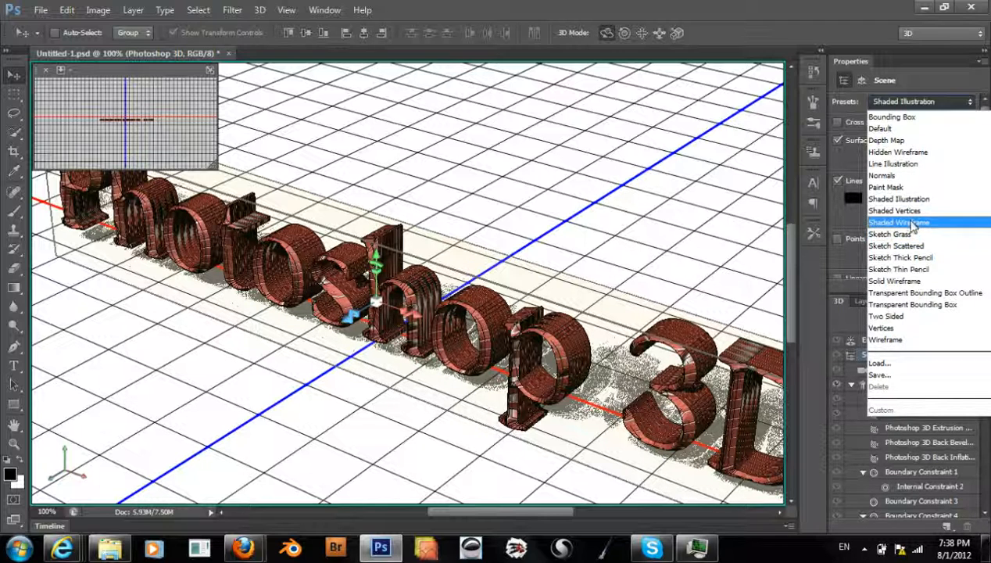
left_click(906, 222)
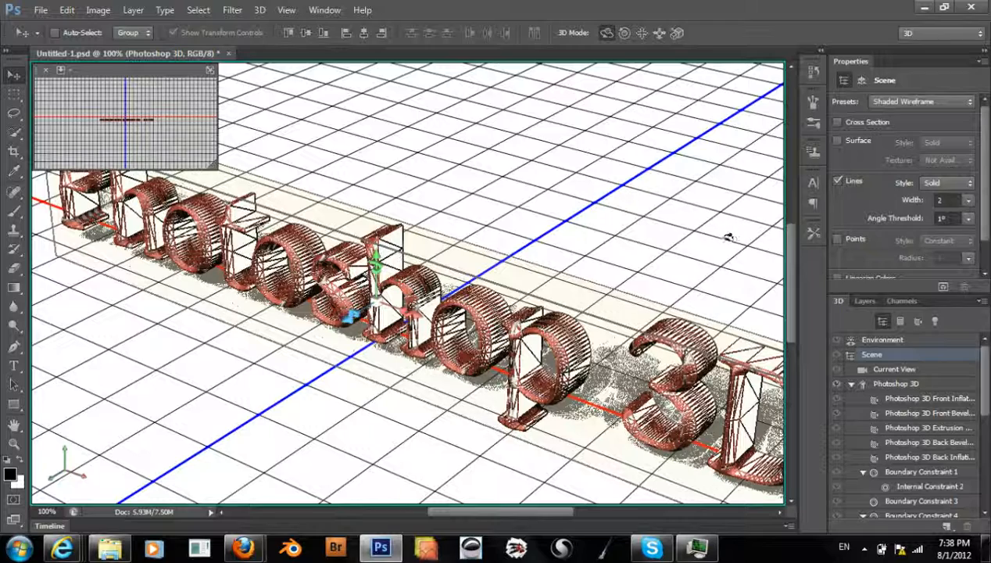
Step: Try the Vertices, Solid Wireframe and Sketch Thick Pencil render presets on the 3D text scene
left_click(899, 101)
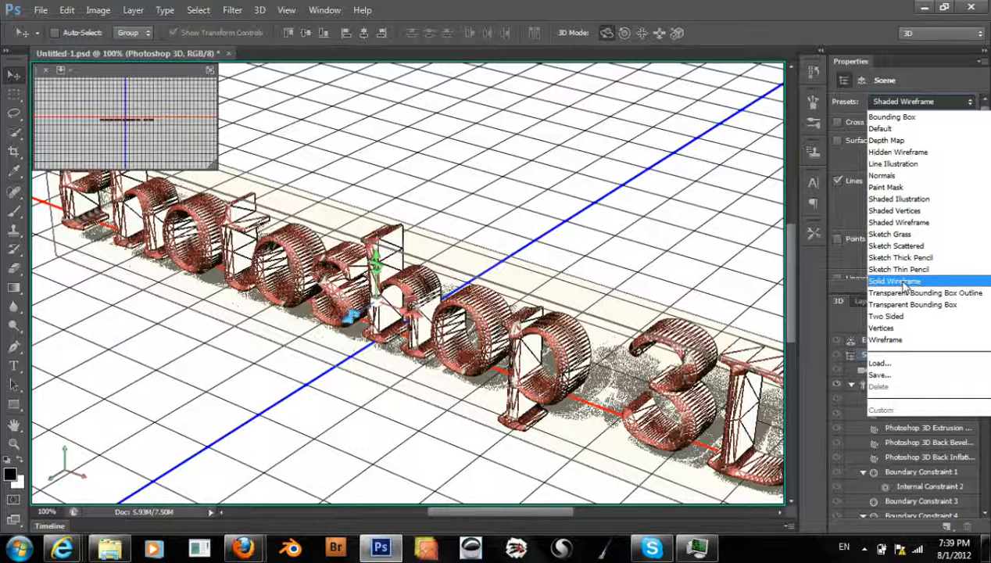
left_click(904, 331)
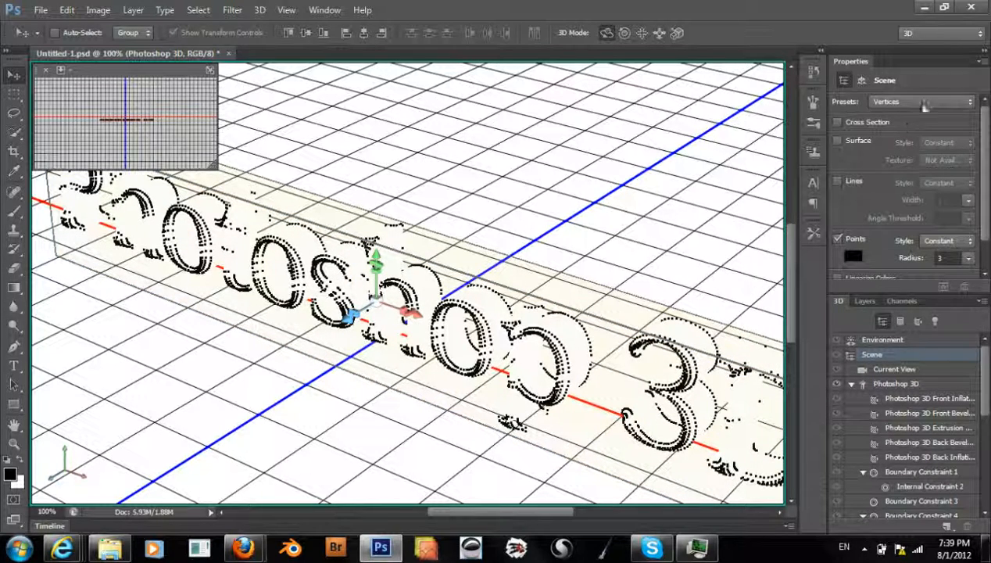
left_click(923, 106)
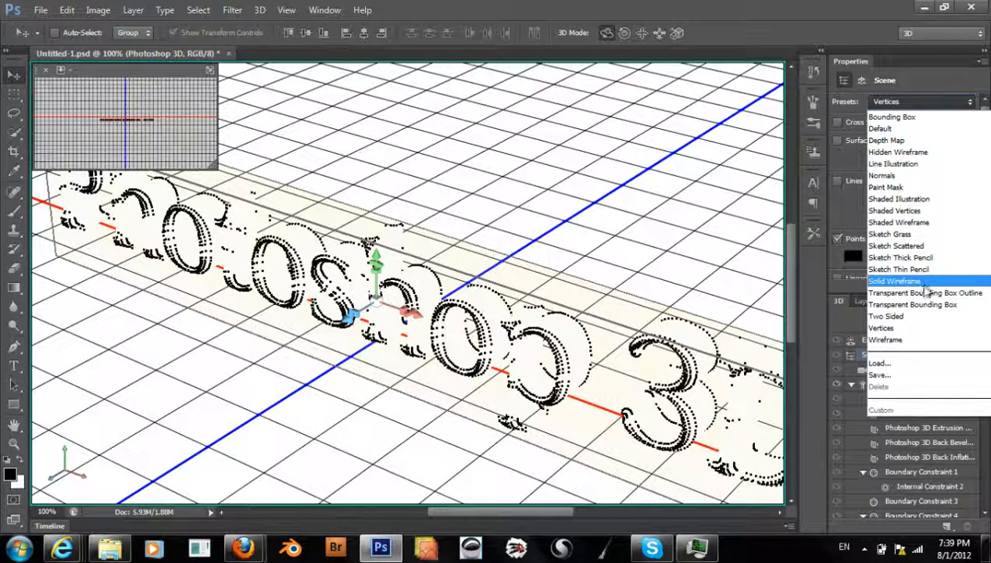
left_click(916, 280)
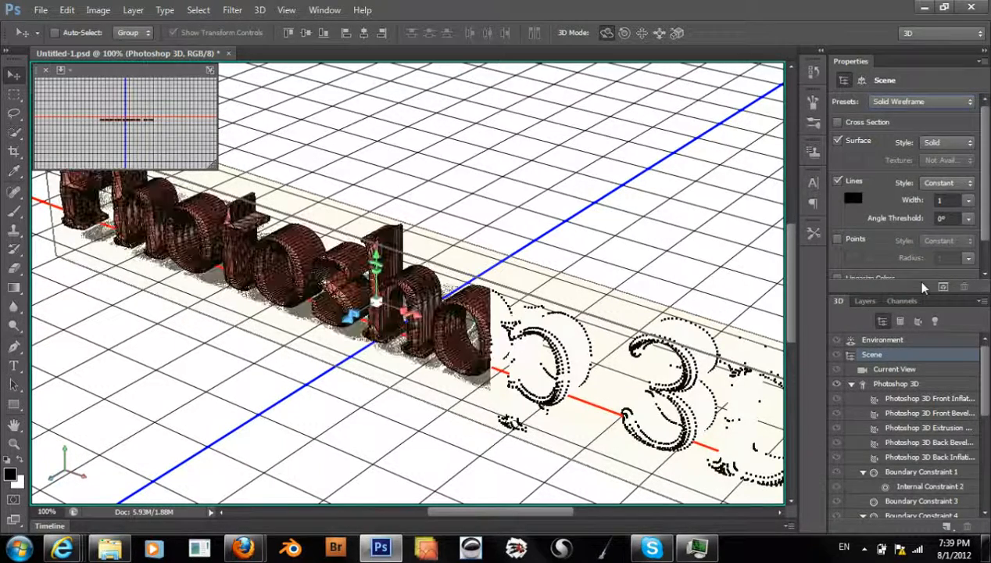
left_click(919, 106)
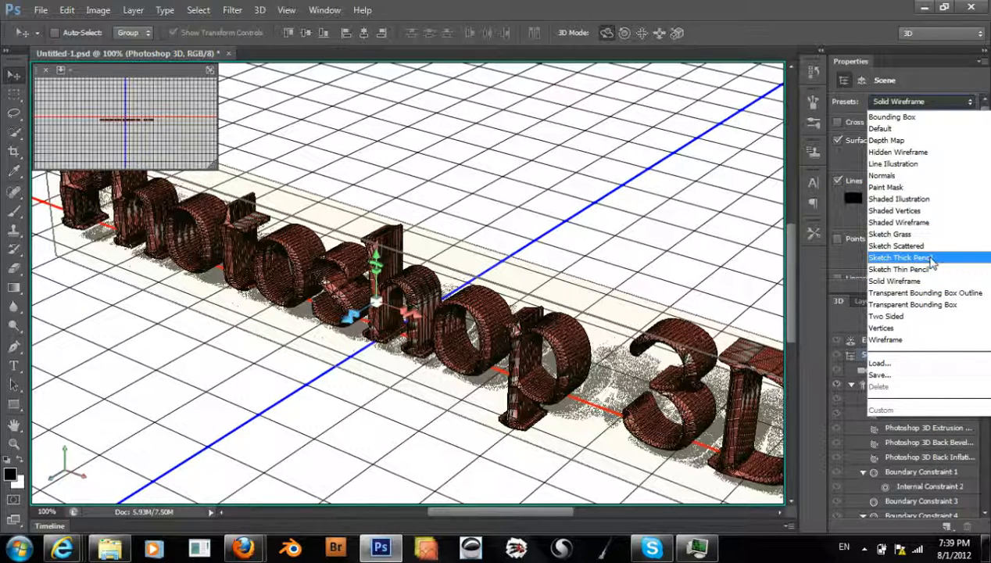
left_click(926, 258)
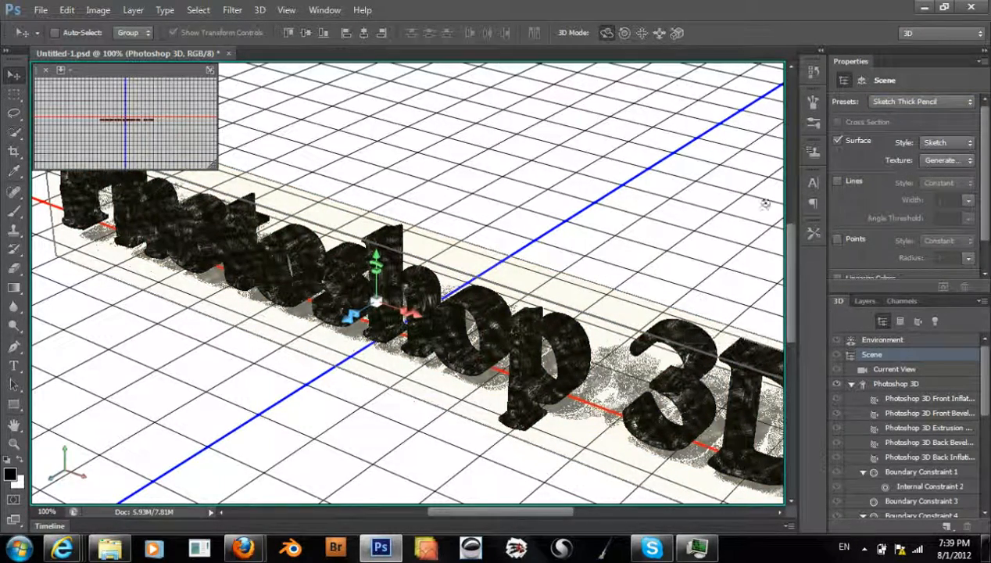
Step: Set the scene's render preset to Default
left_click(903, 101)
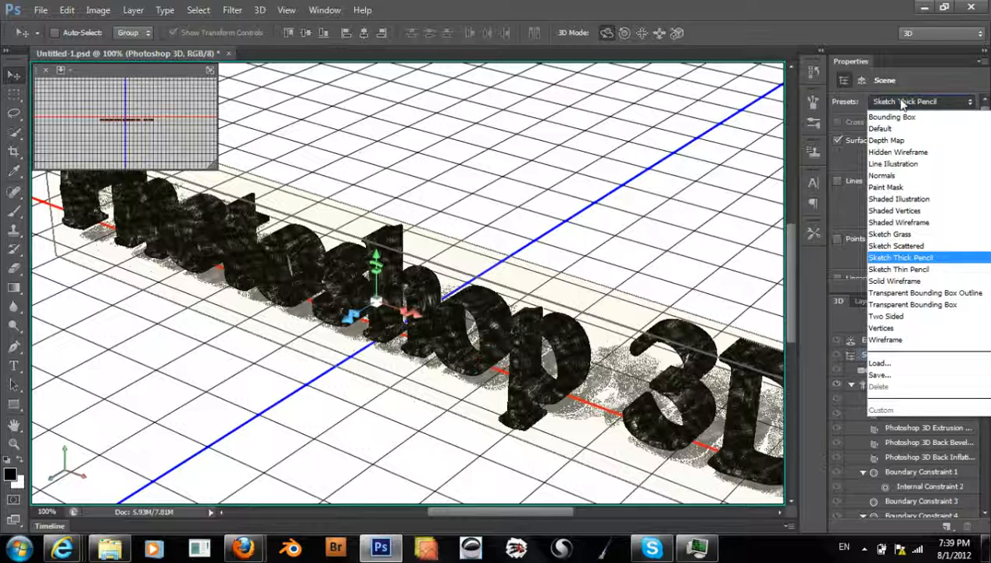
left_click(930, 95)
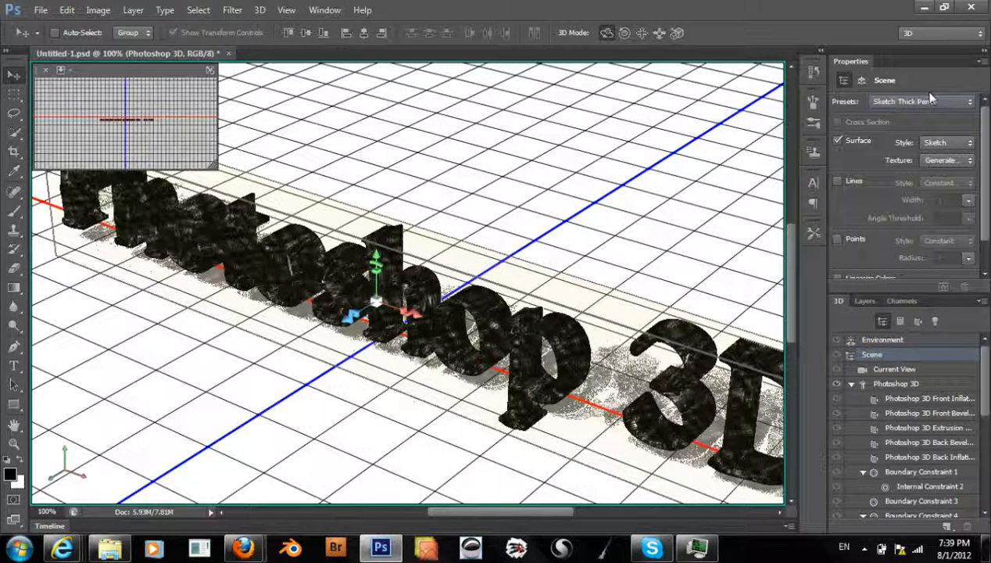
left_click(918, 105)
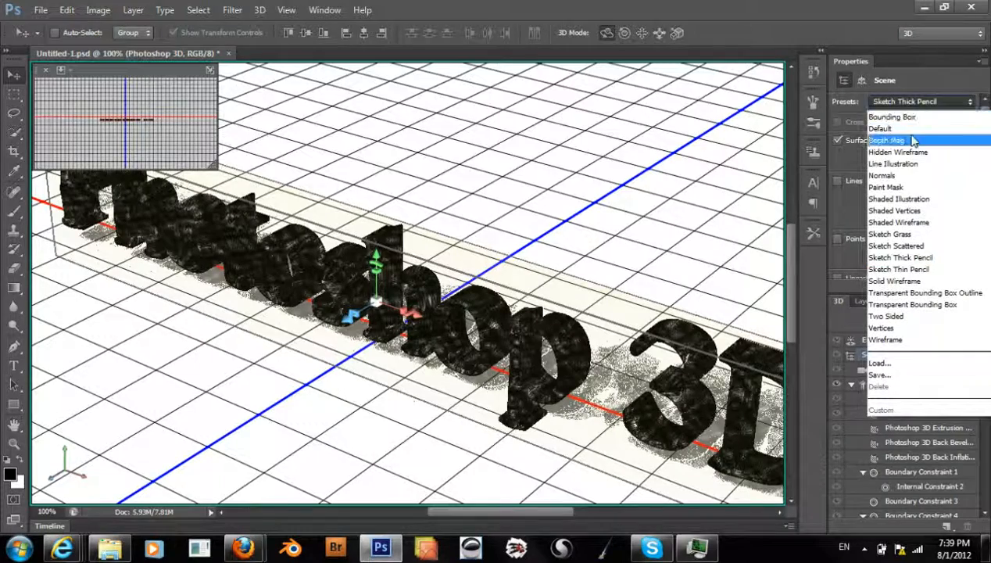
left_click(899, 127)
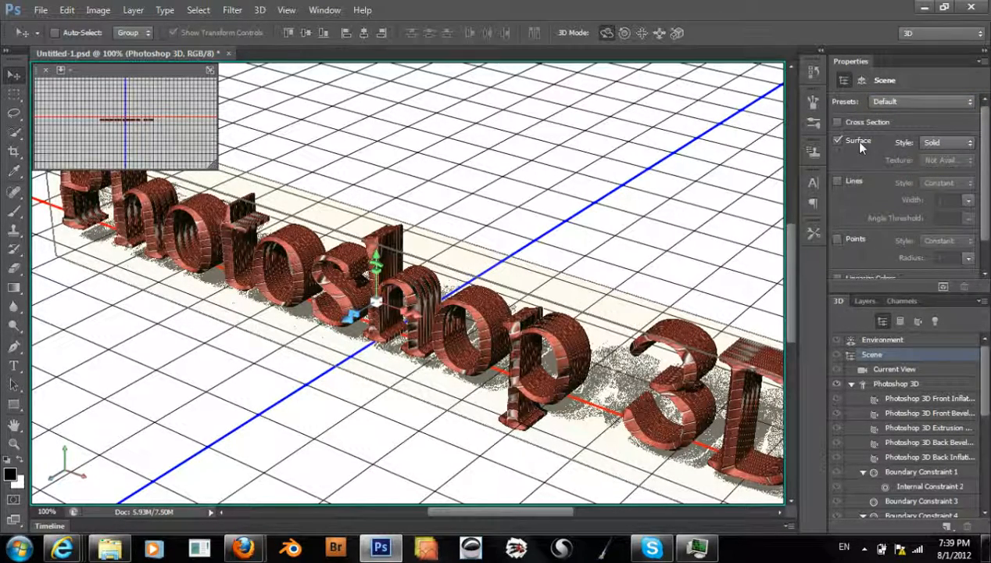
Step: Try the Cartoon surface style on the scene, followed by the Normals surface style
left_click(928, 144)
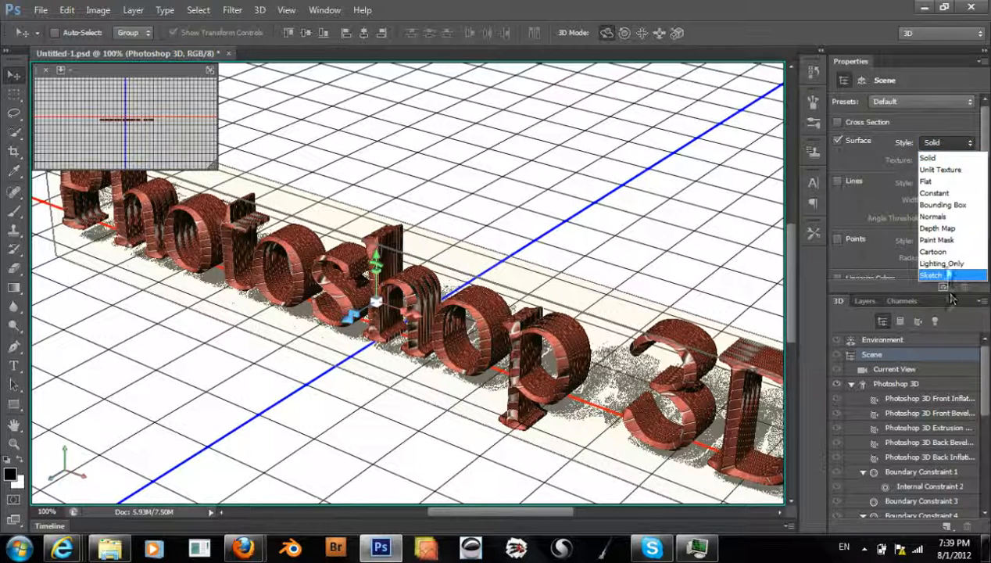
left_click(945, 253)
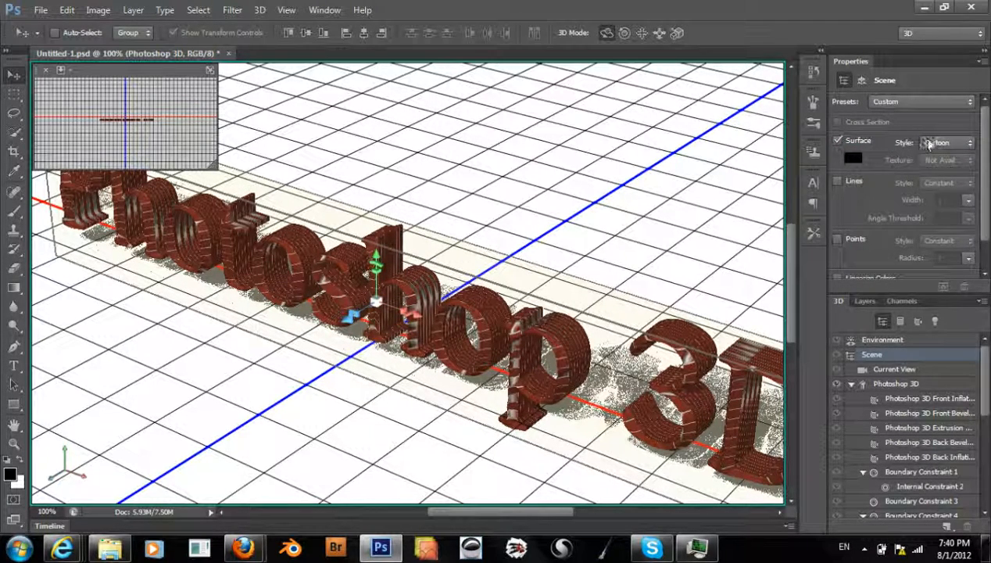
left_click(942, 142)
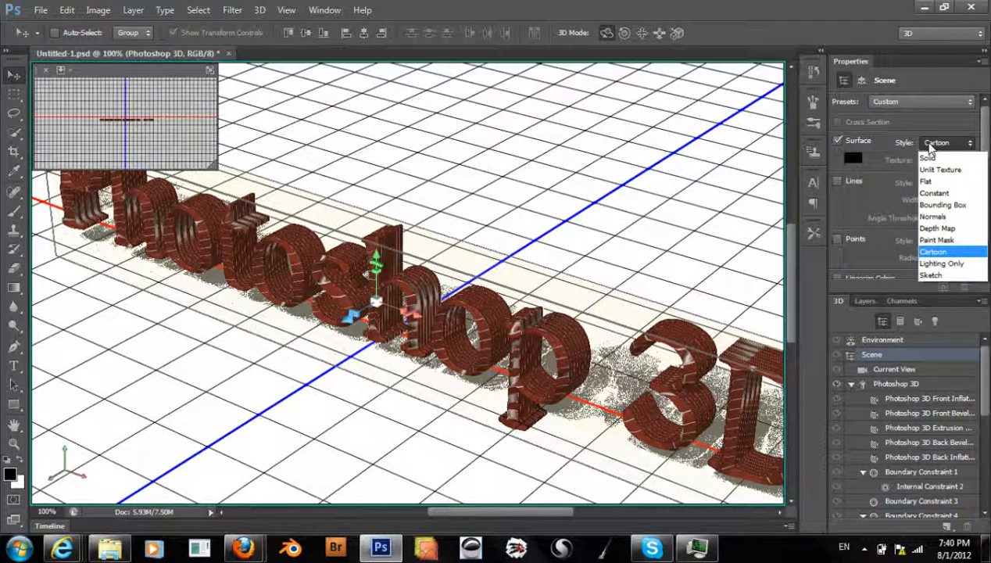
left_click(941, 212)
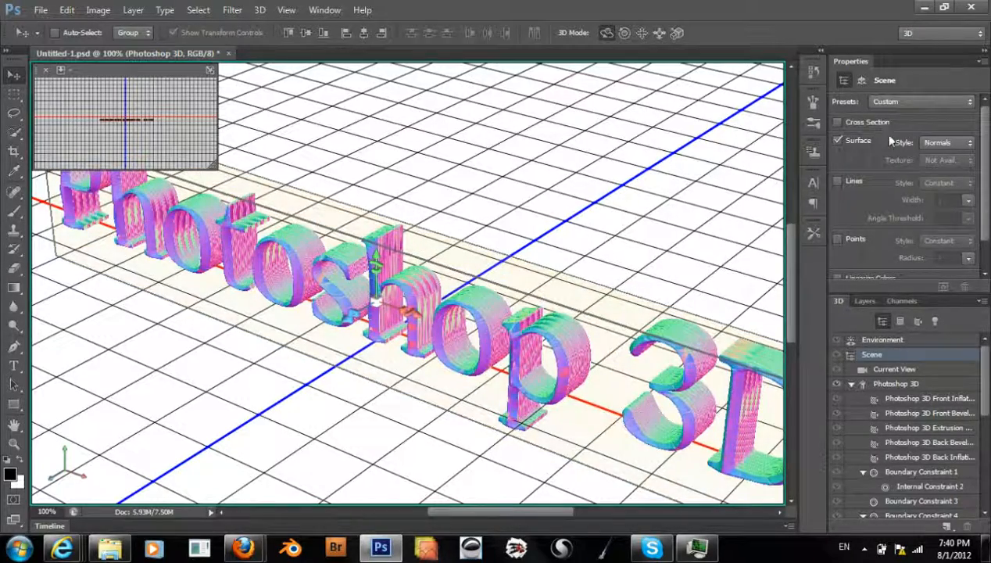
Step: Try the Unlit Texture surface style on the scene and view its available texture types, keeping Diffuse
left_click(926, 145)
left_click(937, 169)
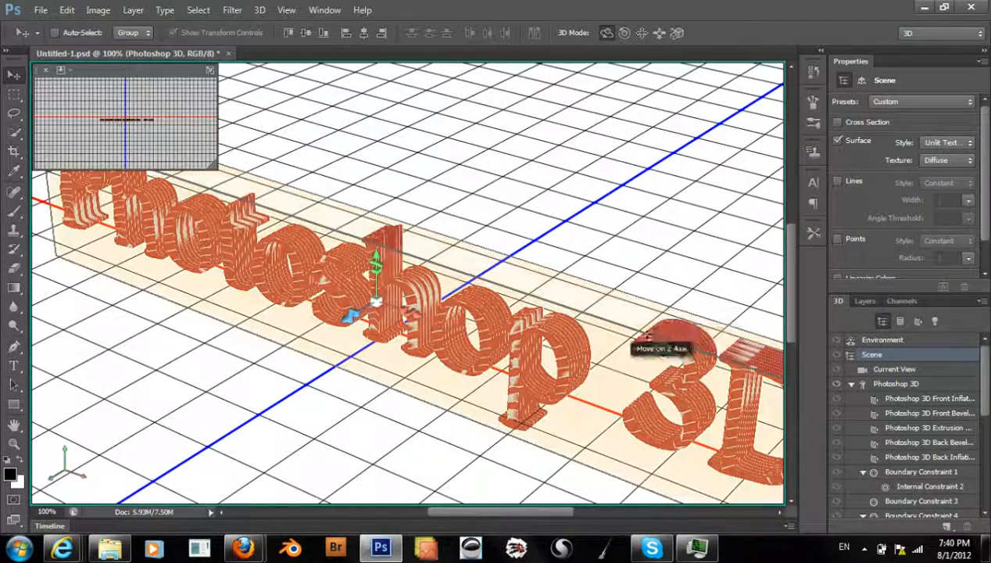
left_click(929, 143)
left_click(927, 141)
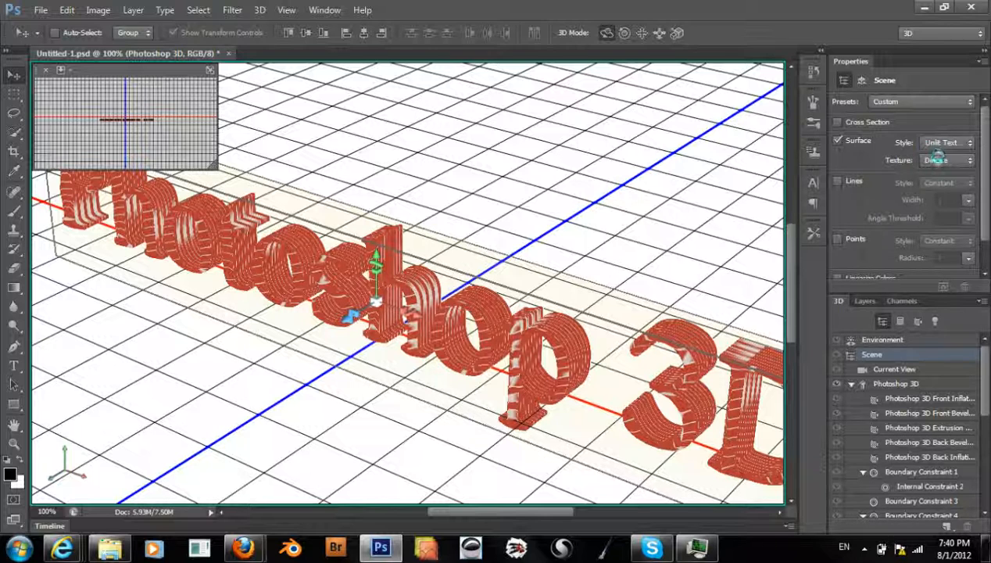
left_click(937, 160)
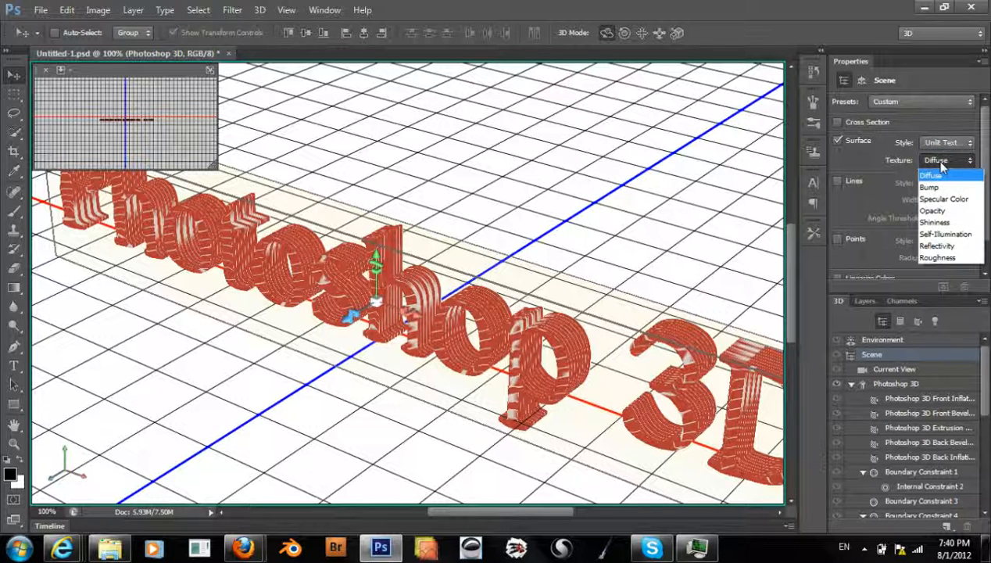
left_click(941, 162)
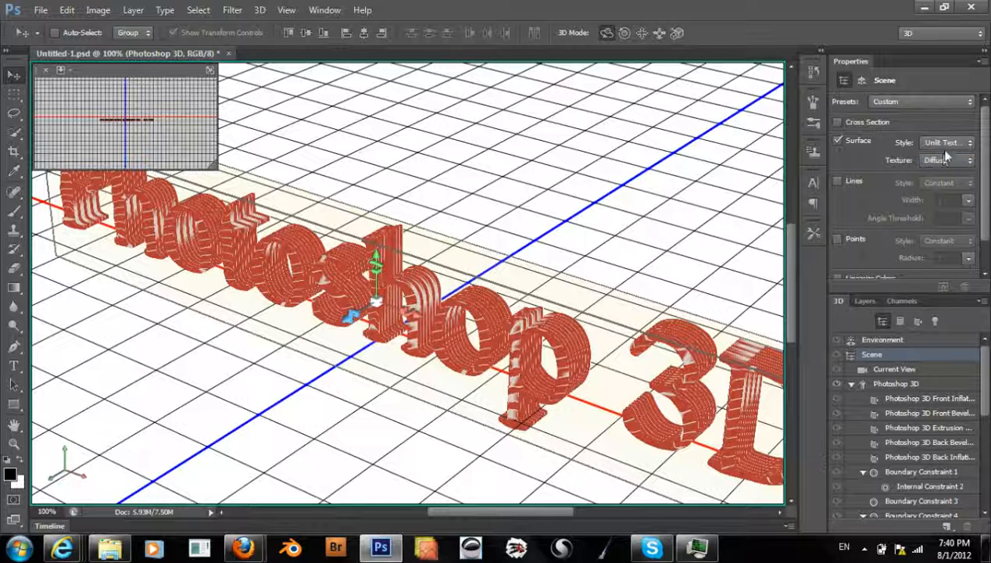
Step: Try the Flat surface style on the scene, followed by the Lighting Only surface style
left_click(946, 142)
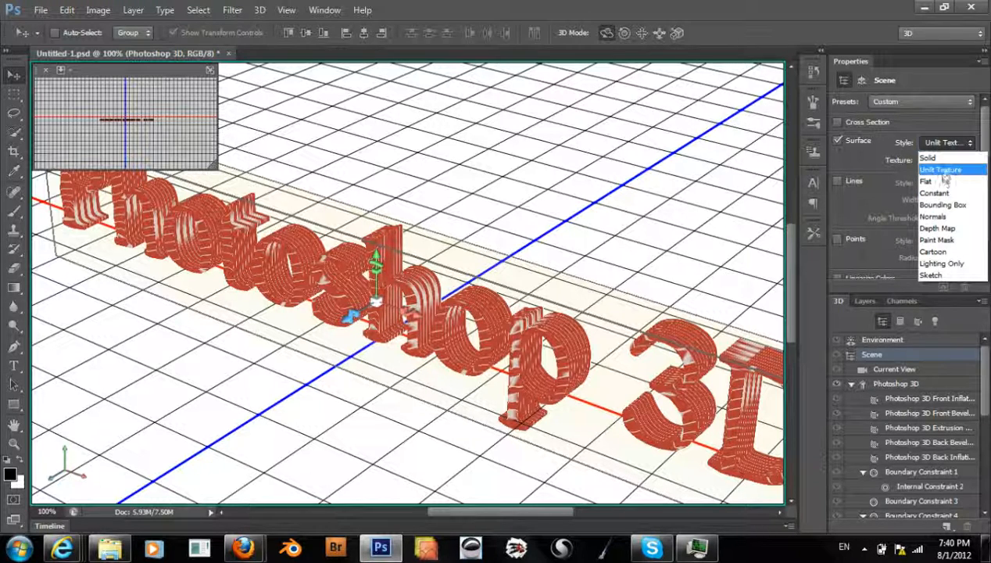
left_click(938, 182)
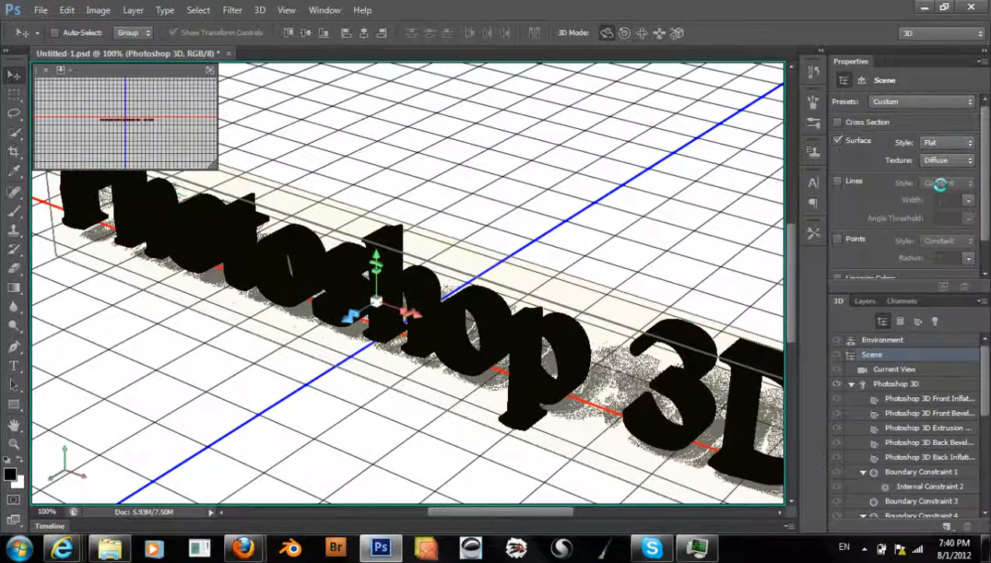
left_click(938, 144)
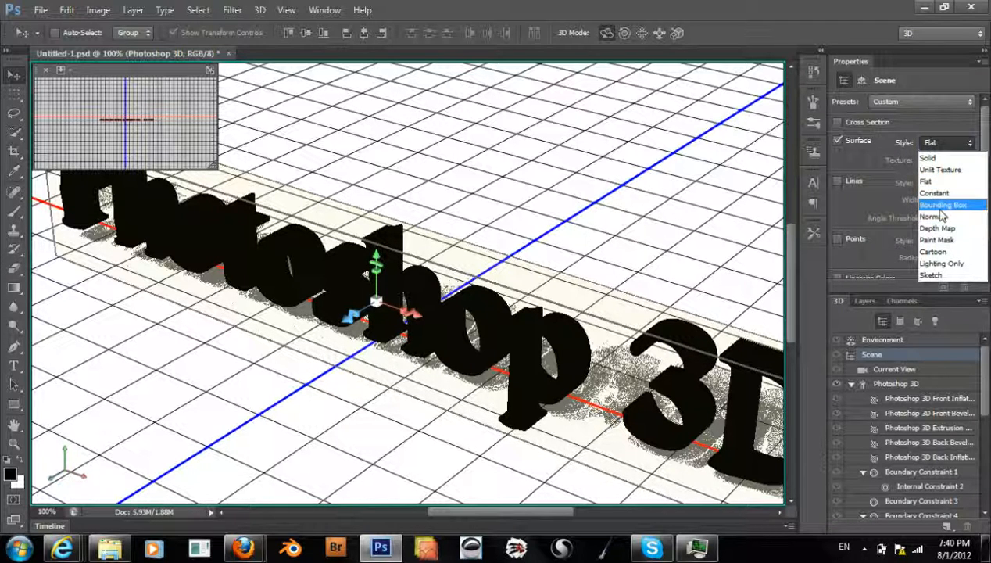
left_click(937, 263)
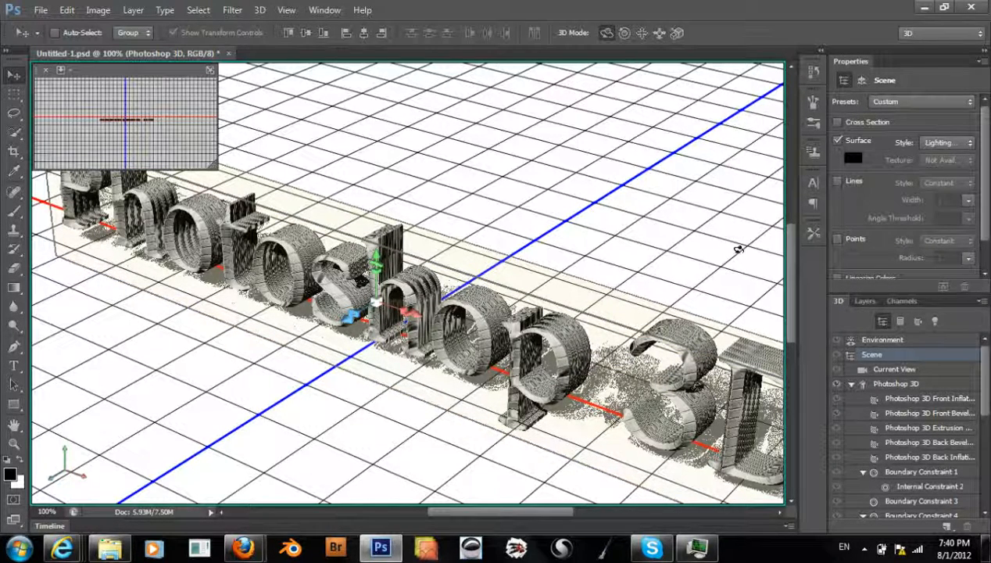
Step: Set the scene's surface style to Solid and look over the remaining line, point and hidden-geometry settings
left_click(943, 142)
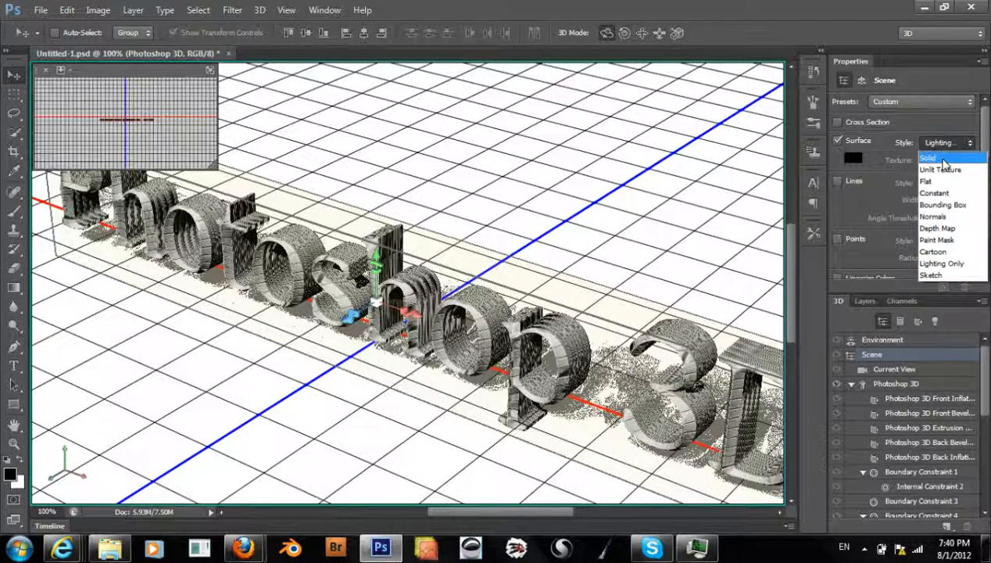
left_click(942, 159)
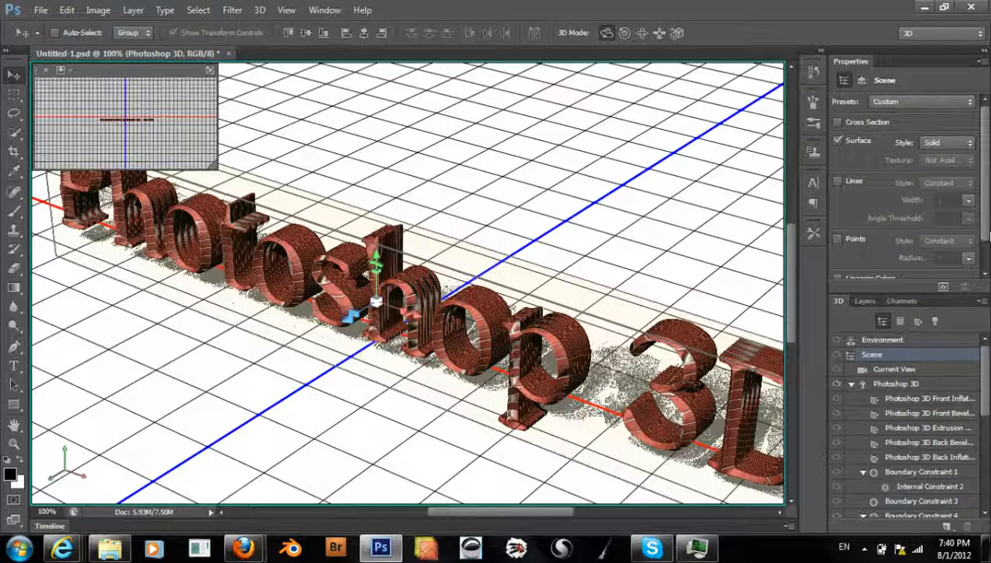
scroll(979, 252, "down", 2)
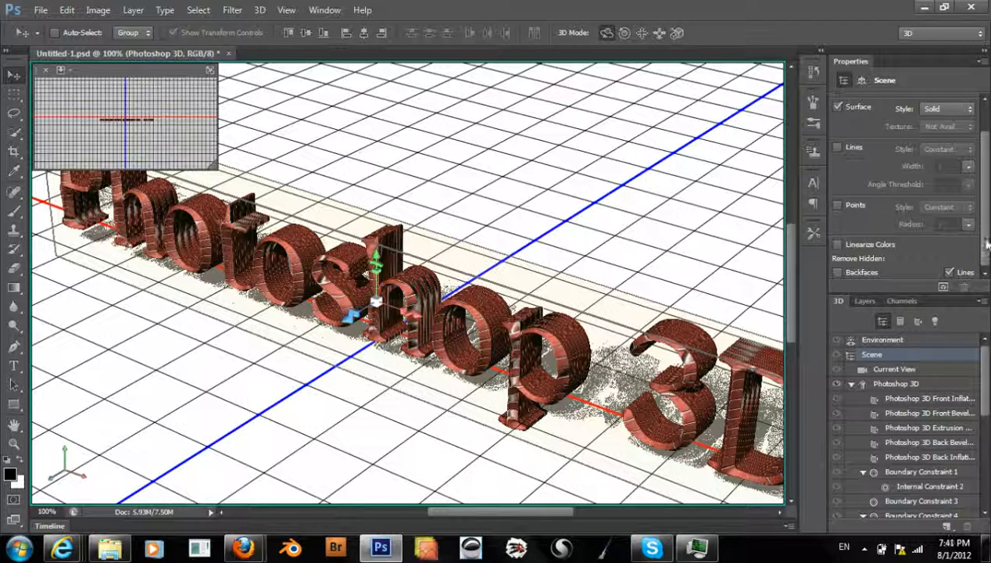
scroll(985, 234, "up", 2)
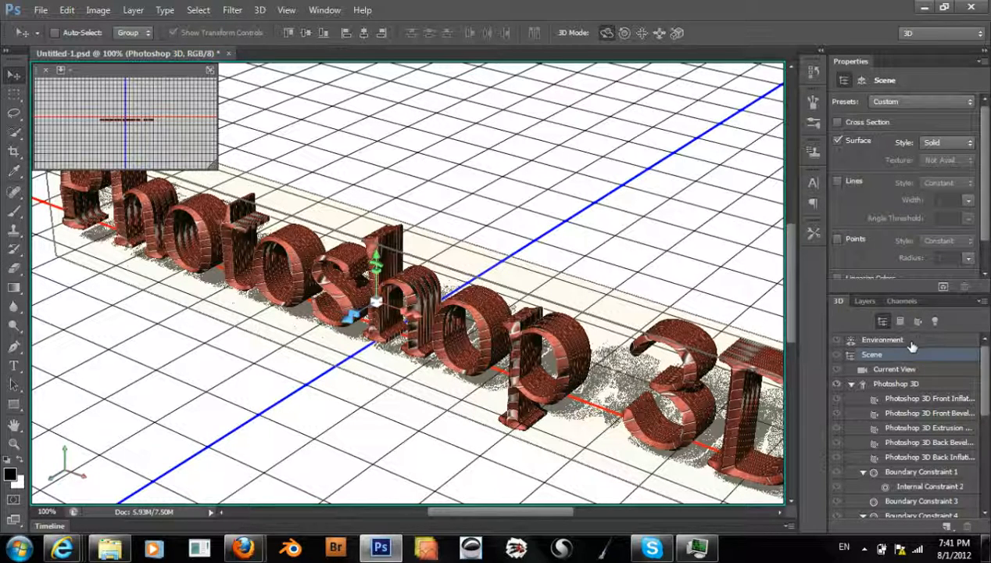
Step: Set the environment's global ambient color to a gray with 12% brightness
left_click(879, 341)
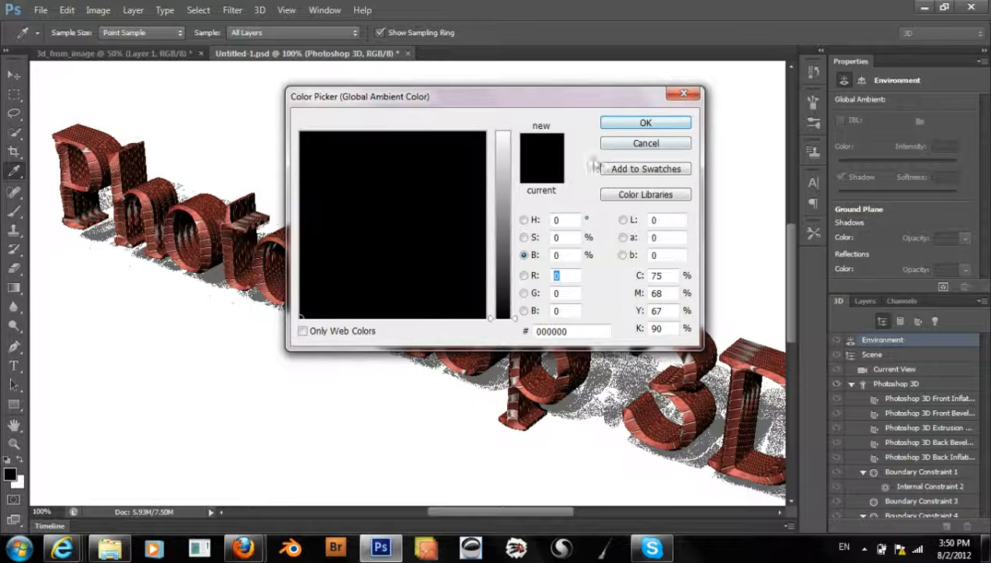
double_click(551, 255)
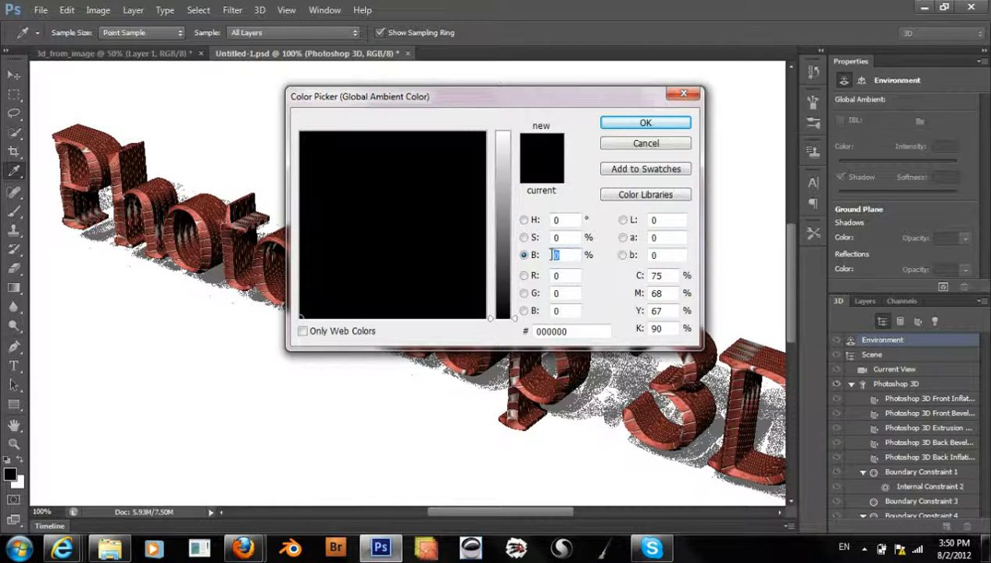
type("12")
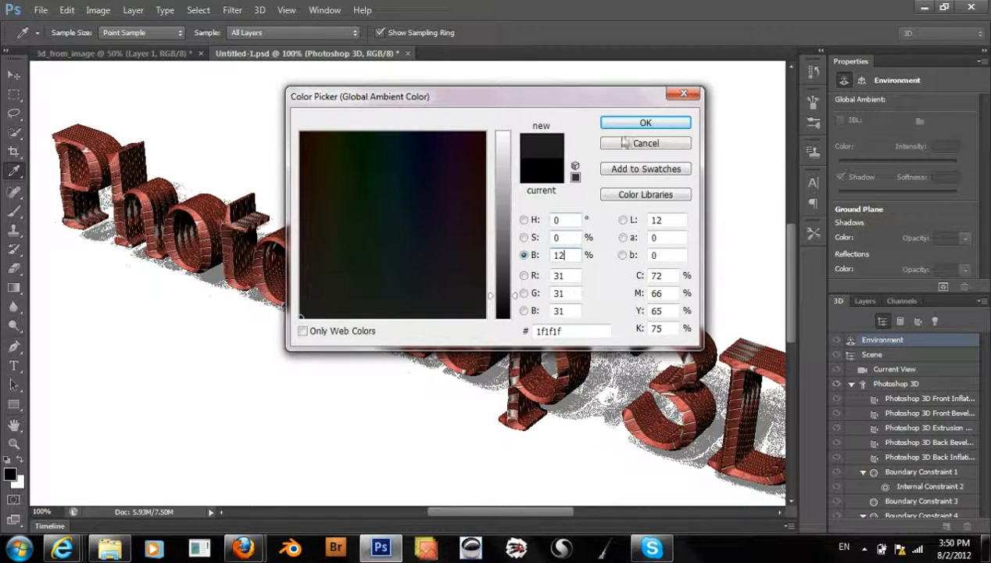
left_click(634, 125)
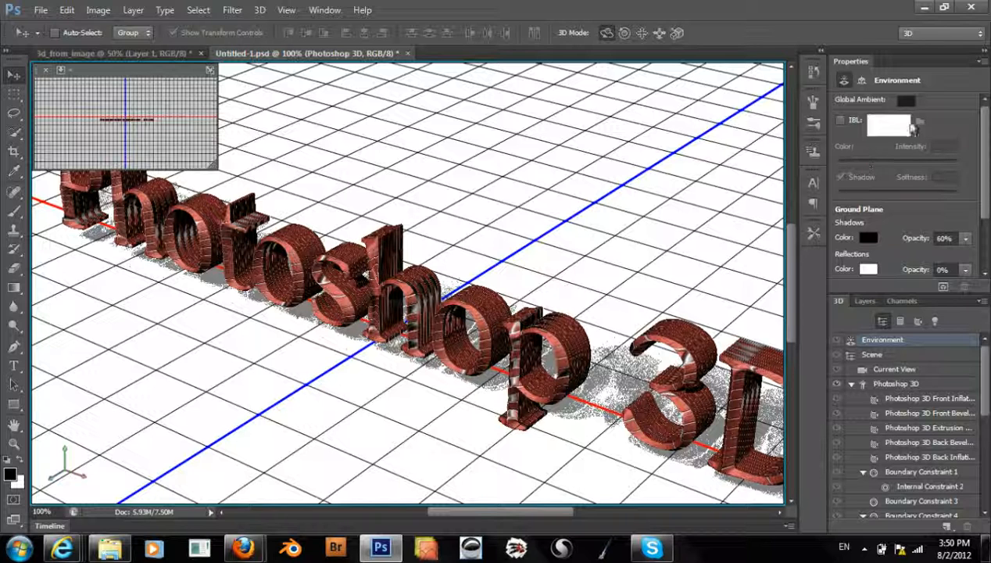
Step: Set the environment's global ambient color to pure black (000000)
left_click(906, 101)
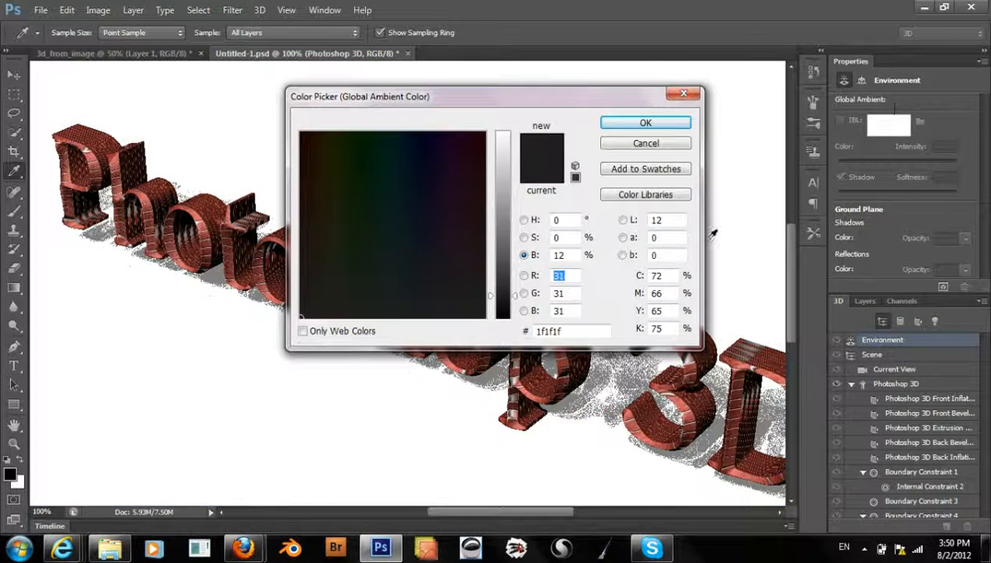
left_click(506, 317)
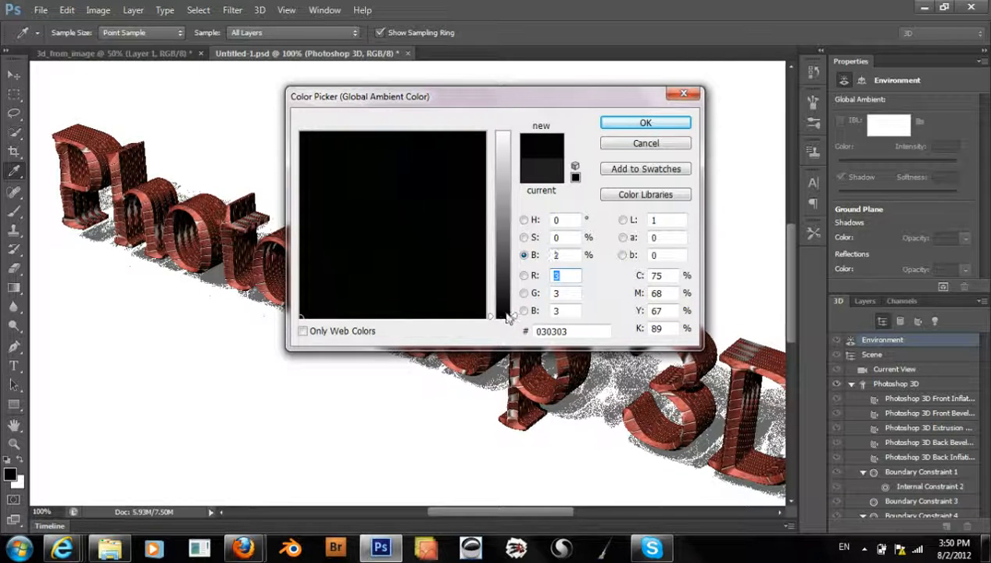
mouse_move(507, 317)
left_mouse_down()
mouse_move(512, 300)
mouse_move(509, 325)
left_mouse_up()
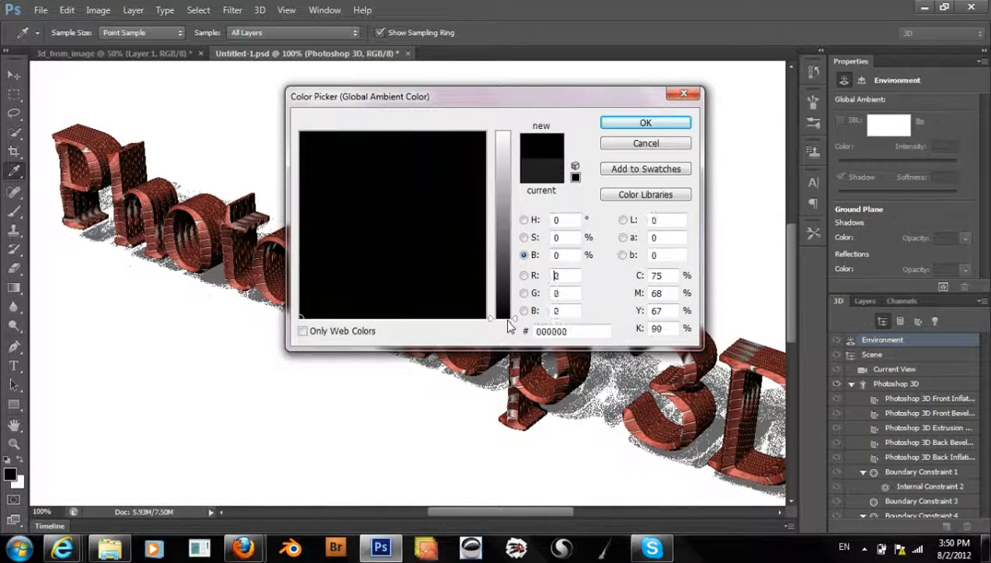
left_click(645, 123)
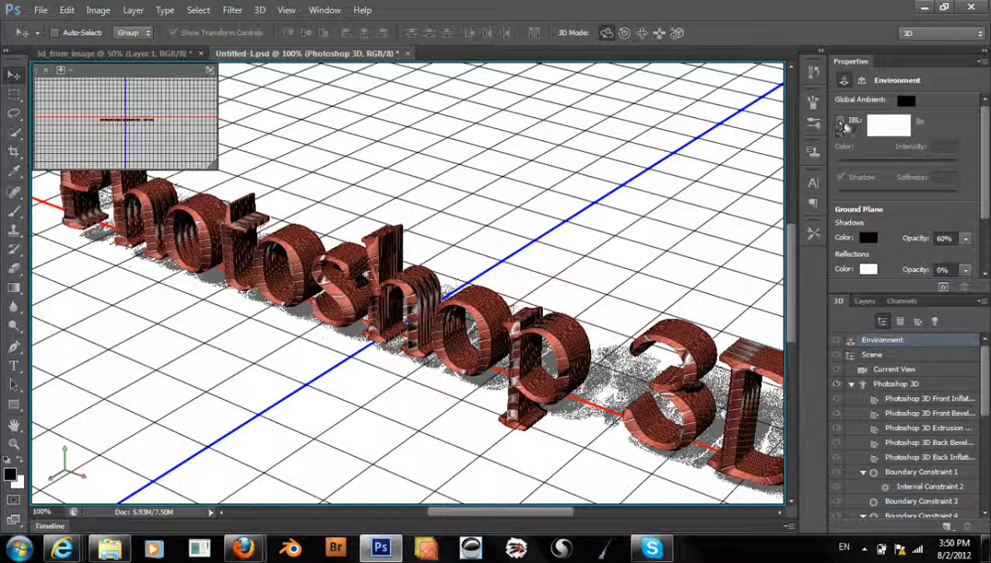
Step: Enable the environment's image-based light and choose CreativeIBL-04-RoomB from the IBLsCreative folder as its texture
left_click(841, 121)
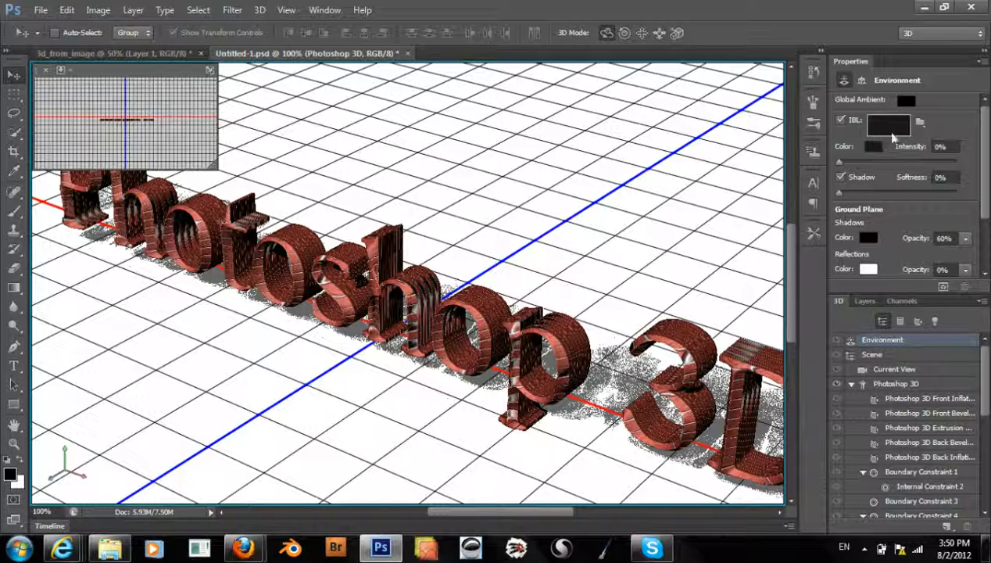
left_click(920, 122)
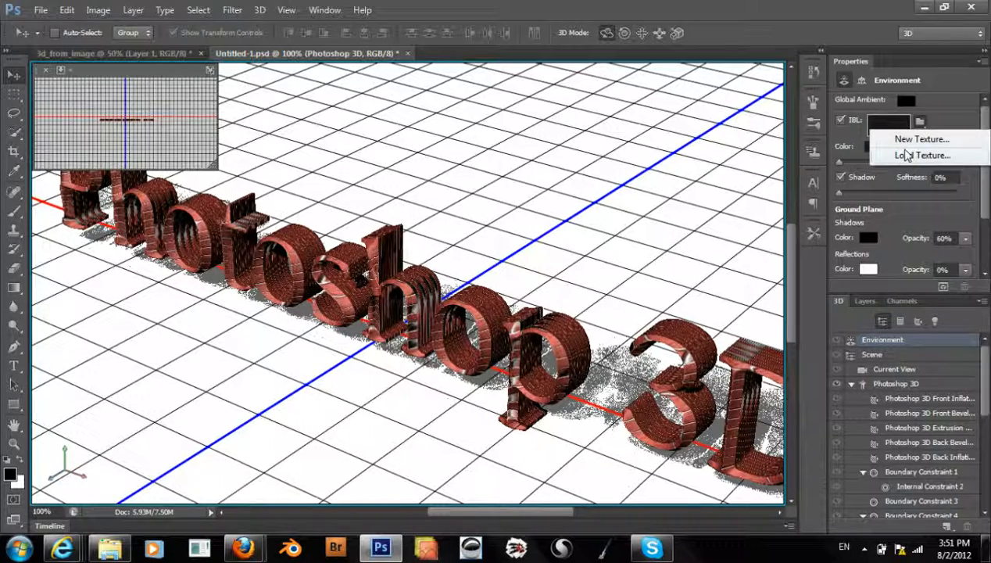
left_click(906, 156)
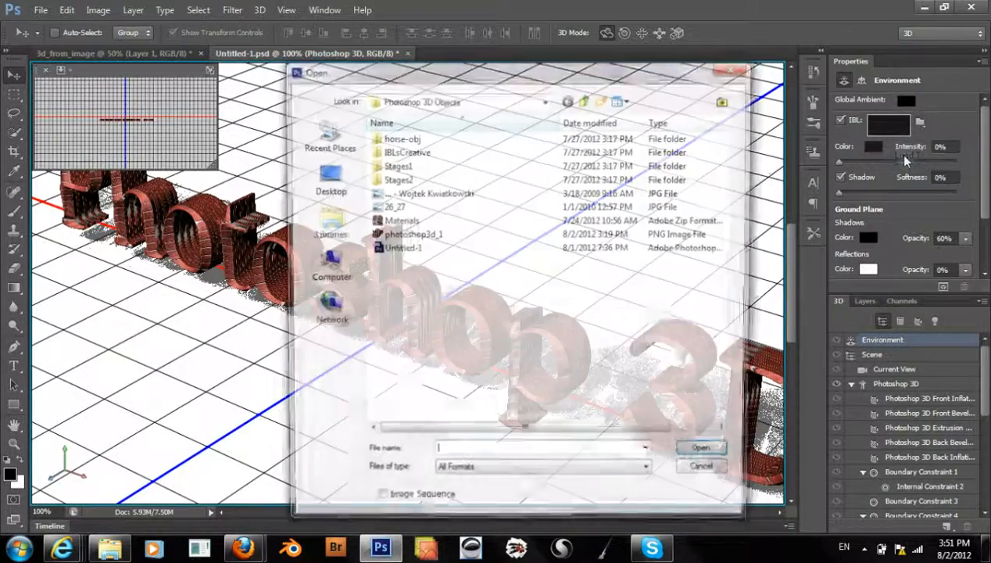
double_click(437, 153)
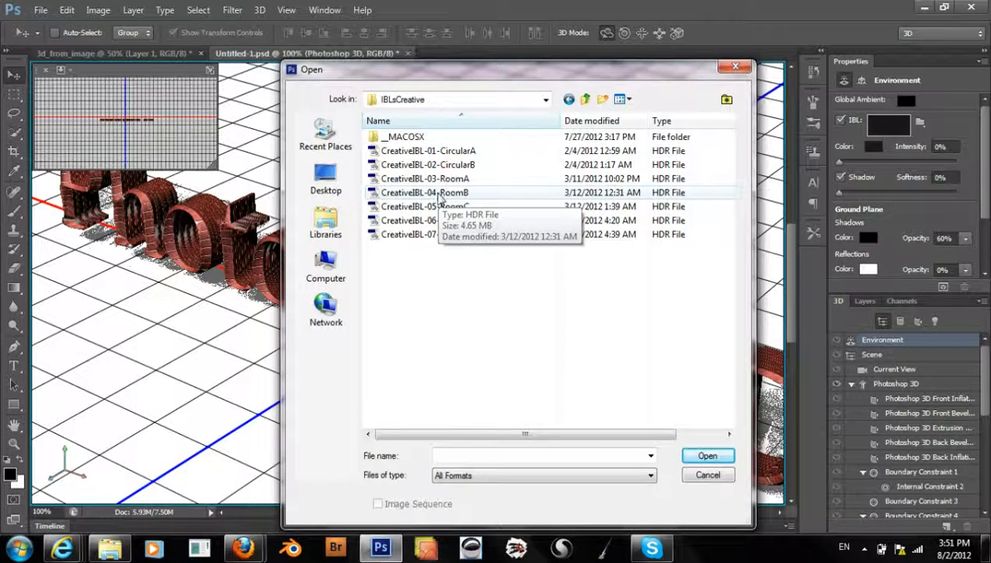
left_click(440, 199)
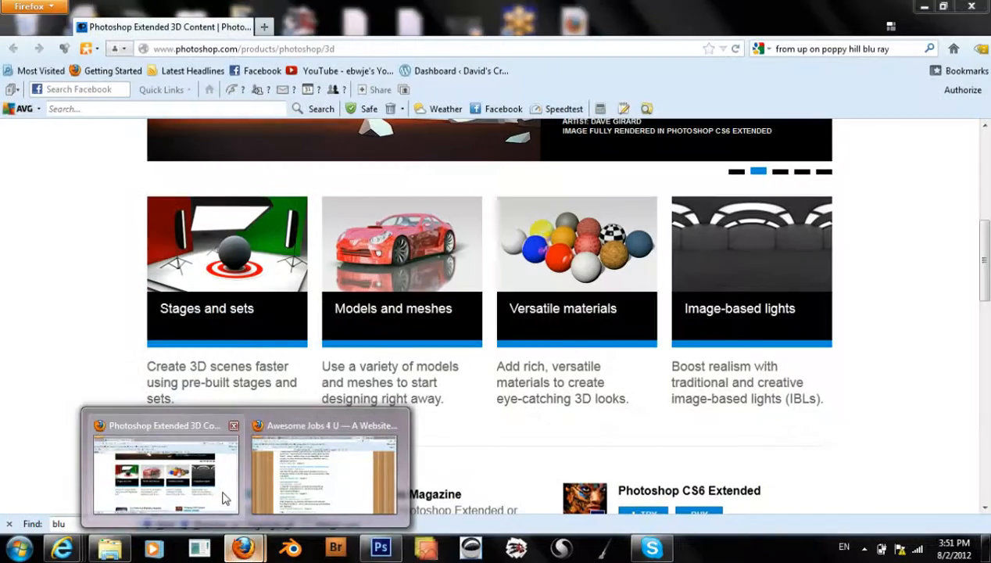
Step: View the Photoshop Extended 3D content page in Firefox, and return to Photoshop to load the chosen IBL texture
left_click(224, 498)
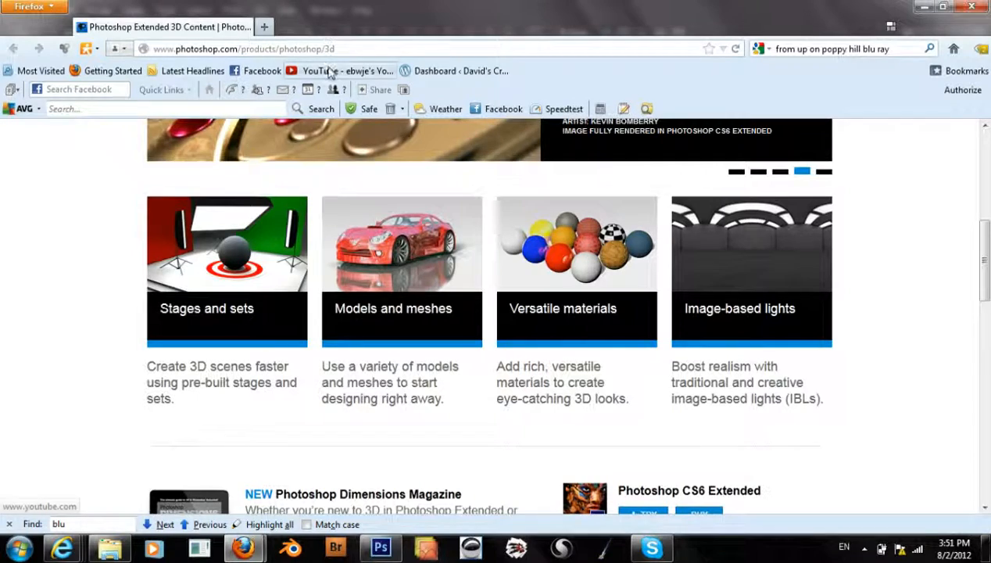
left_click(380, 547)
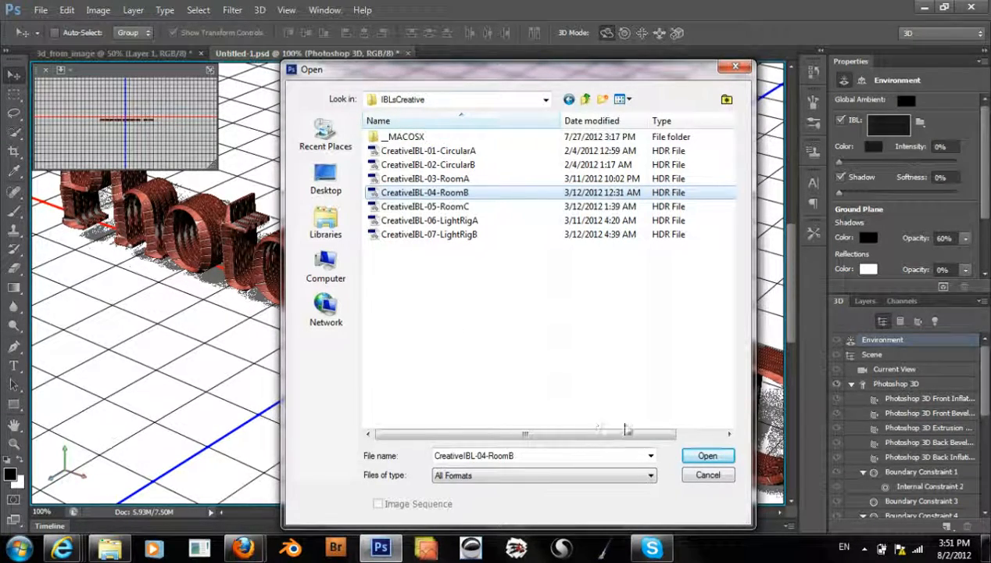
left_click(688, 460)
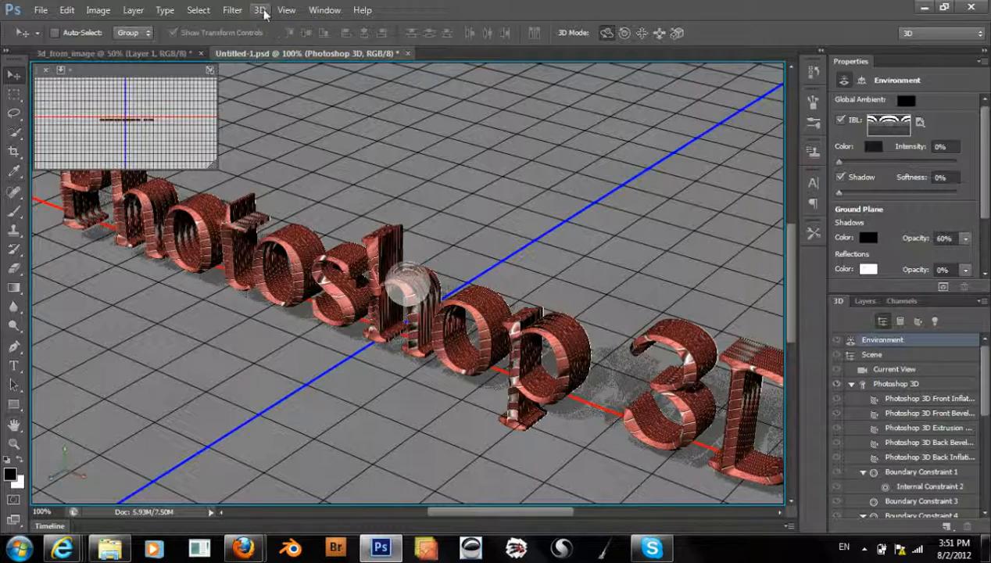
Step: Look over the available 3D commands, including the Get More Content option
left_click(259, 11)
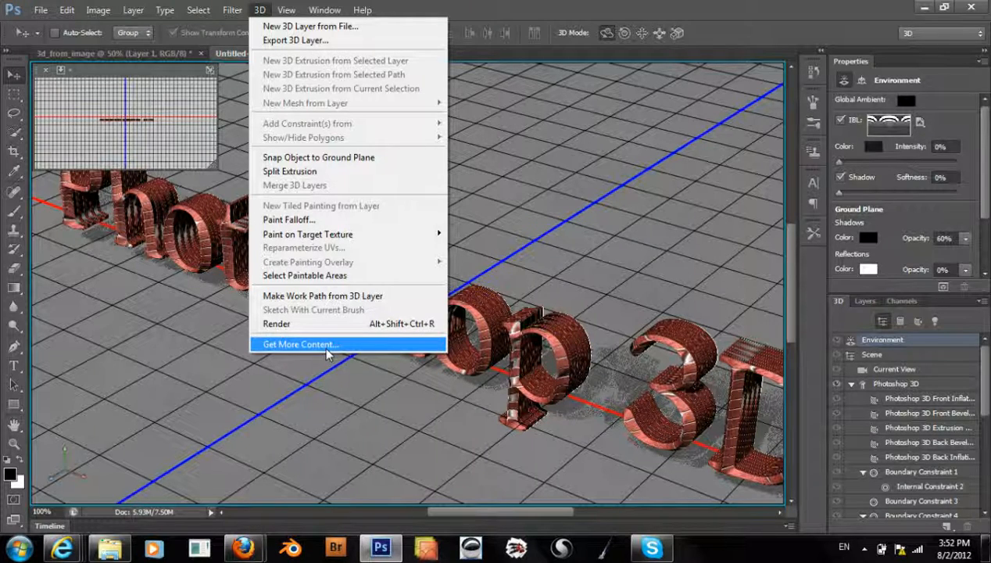
mouse_move(244, 547)
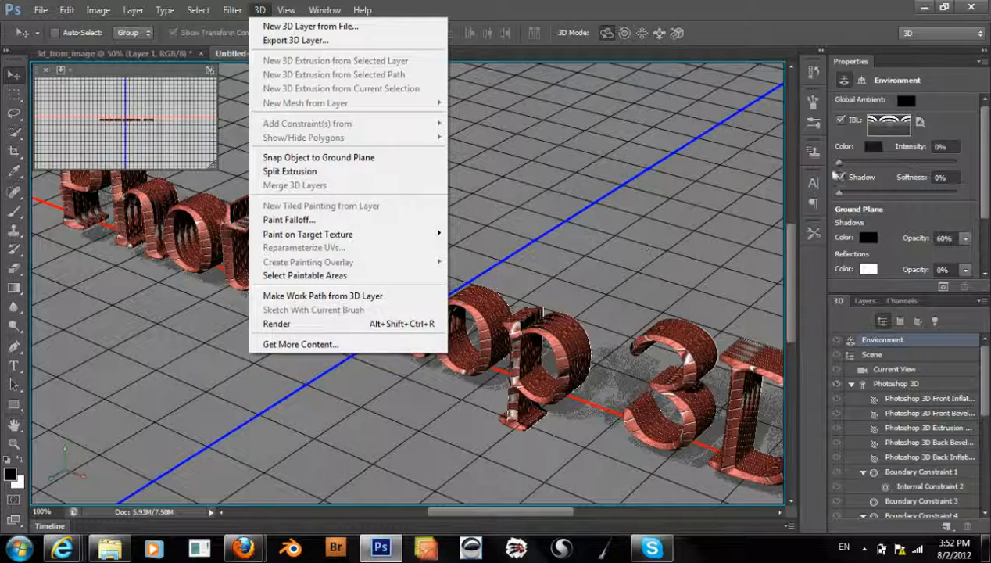
left_click(869, 61)
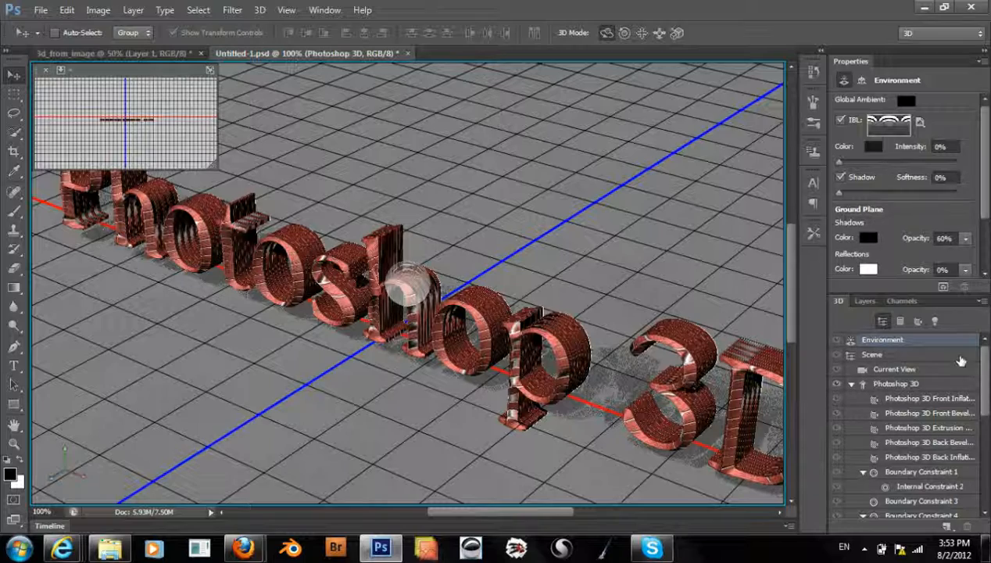
Step: Shift the direction of Infinite Light 1 slightly and set its shadow softness to 25%
left_click_drag(977, 381, 979, 479)
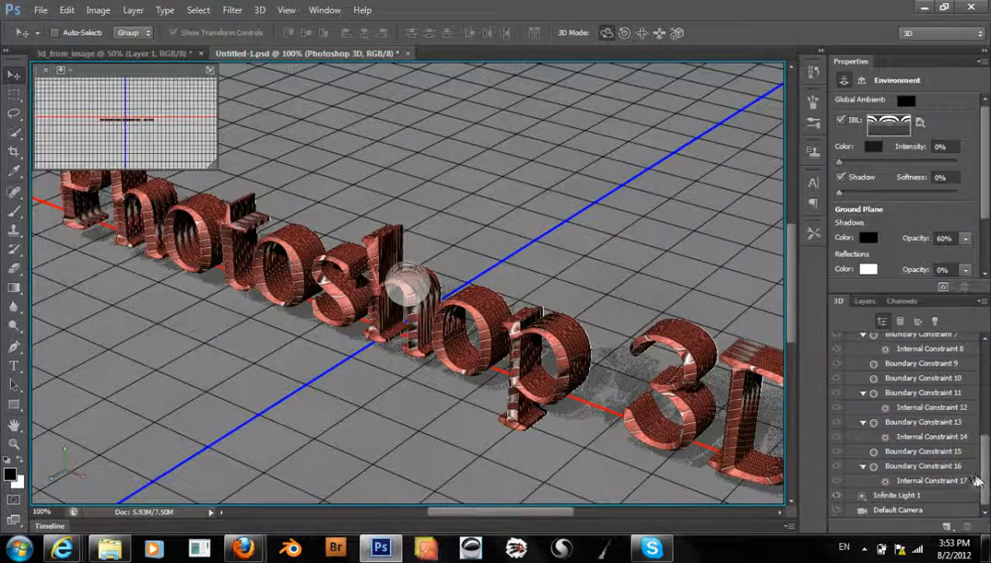
left_click(903, 500)
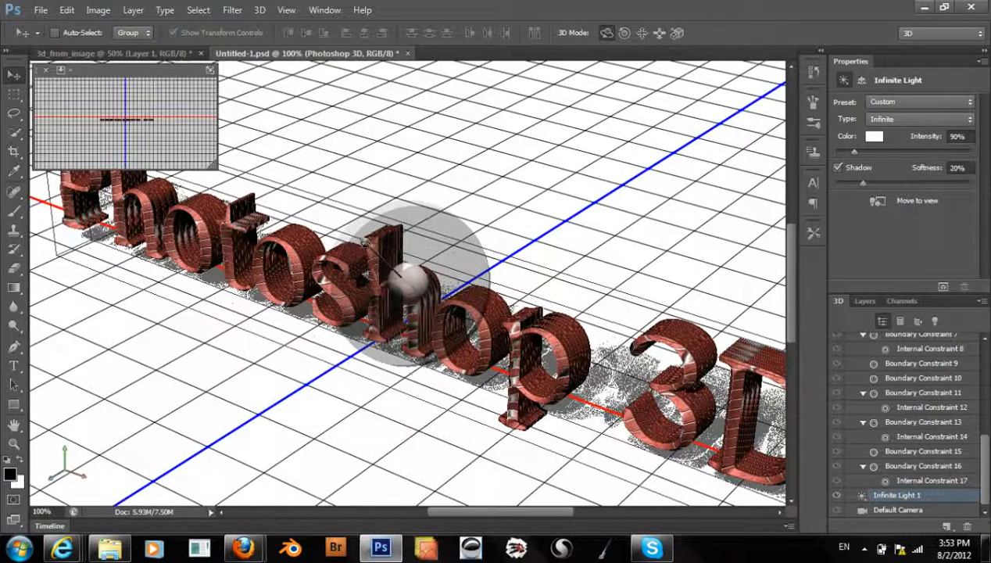
left_click_drag(365, 243, 362, 256)
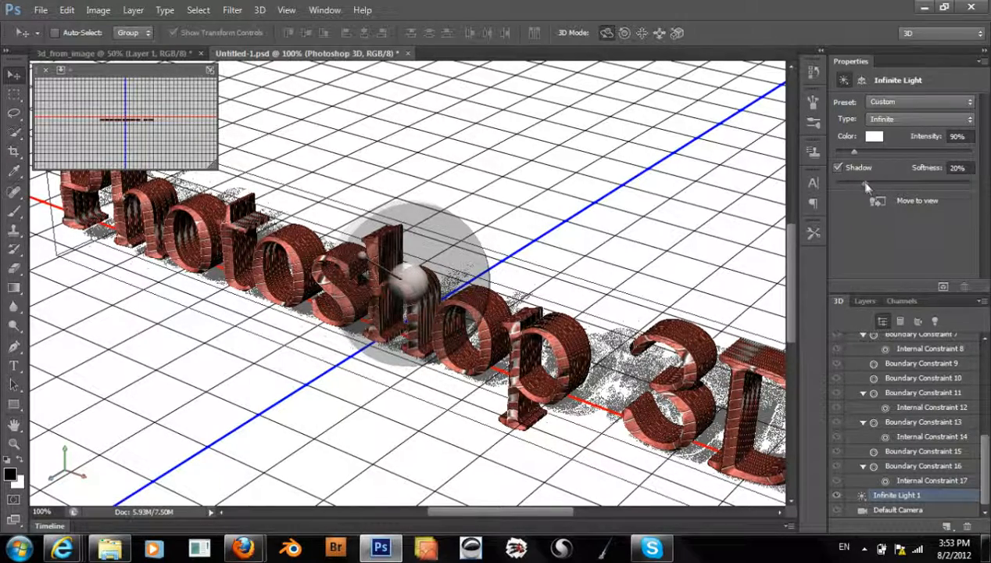
left_click_drag(865, 185, 867, 185)
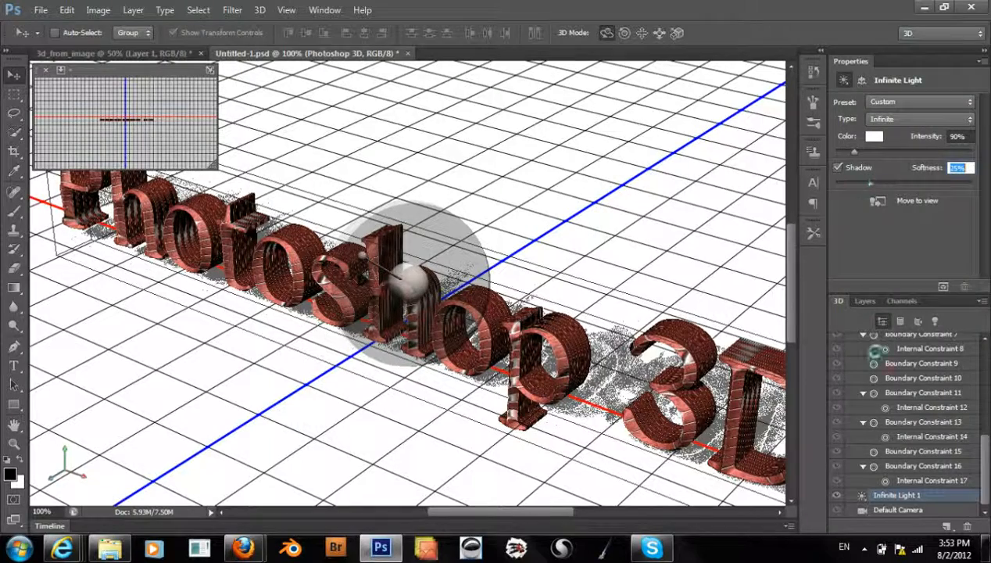
Step: Set the environment's image-based light intensity to 75%, trying higher and lower values on the way
left_click_drag(981, 453, 984, 344)
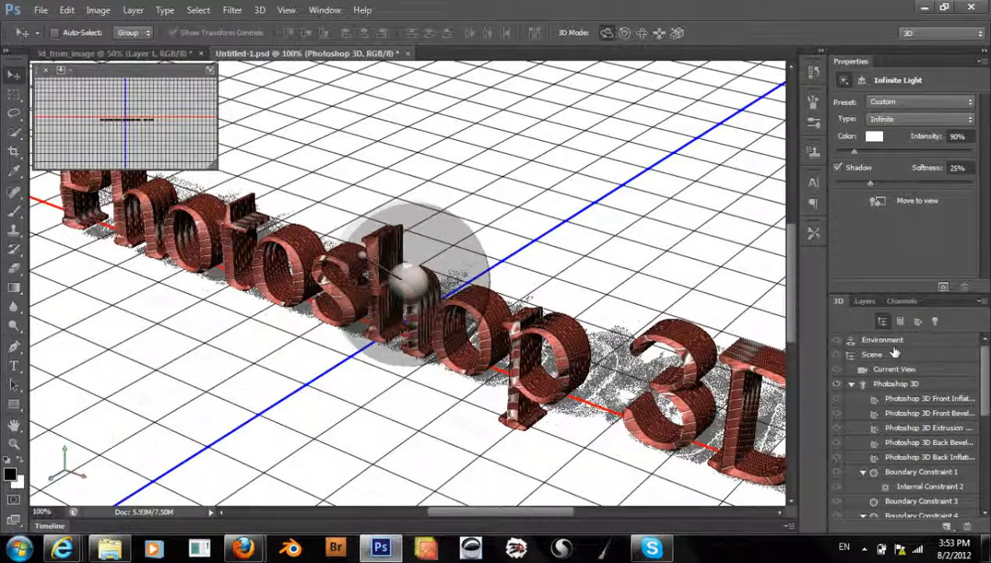
left_click(893, 343)
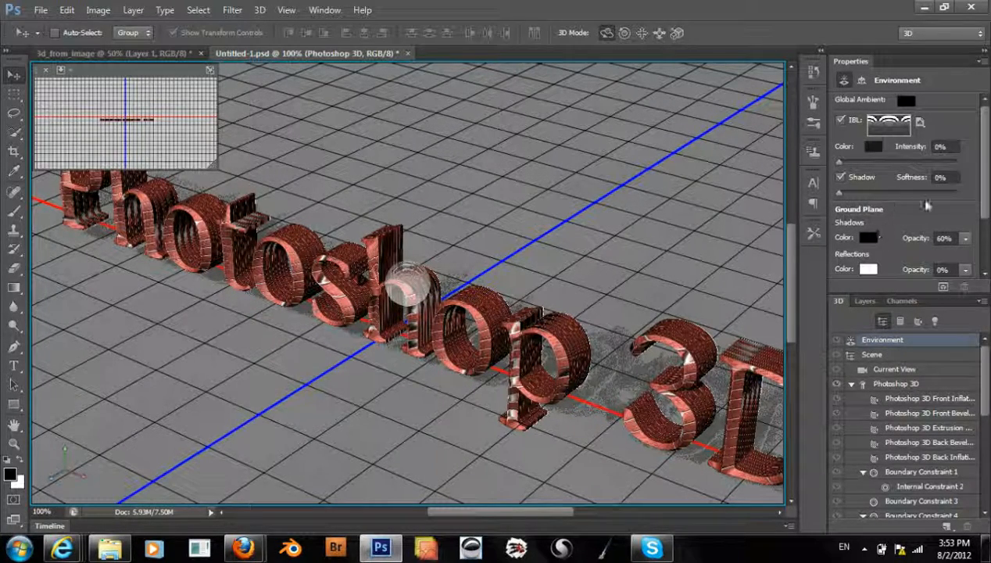
left_click(891, 161)
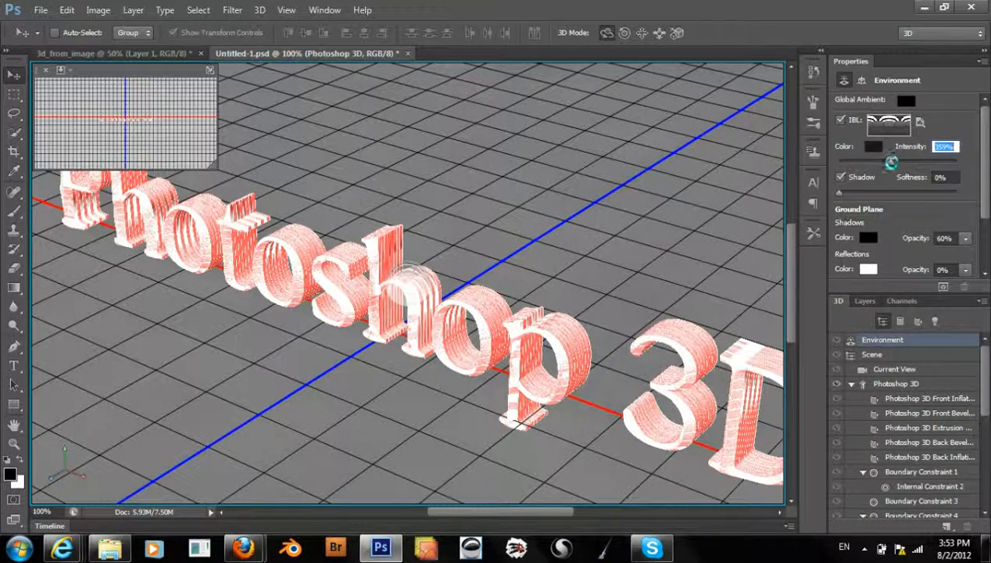
left_click_drag(869, 162, 849, 163)
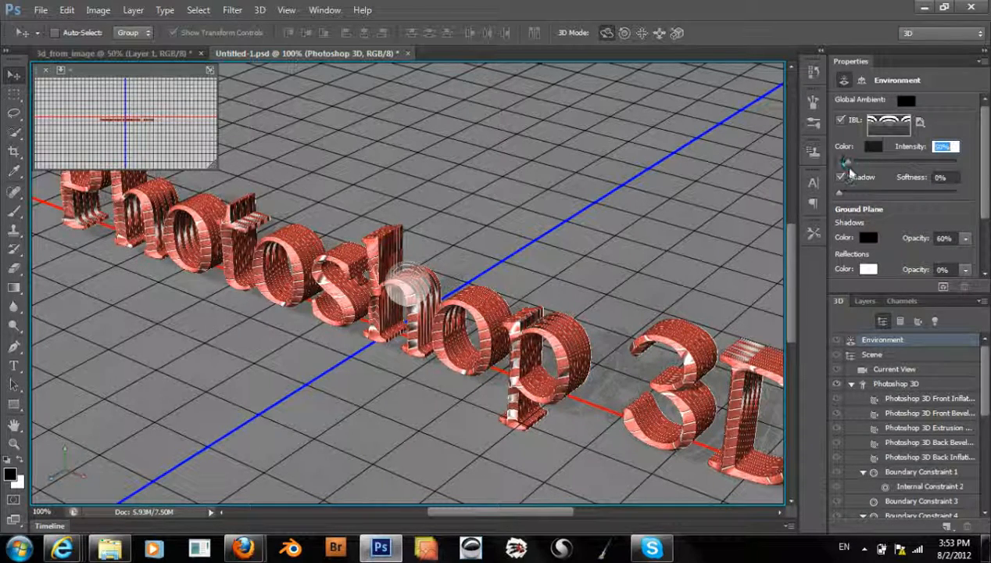
left_click_drag(848, 163, 852, 163)
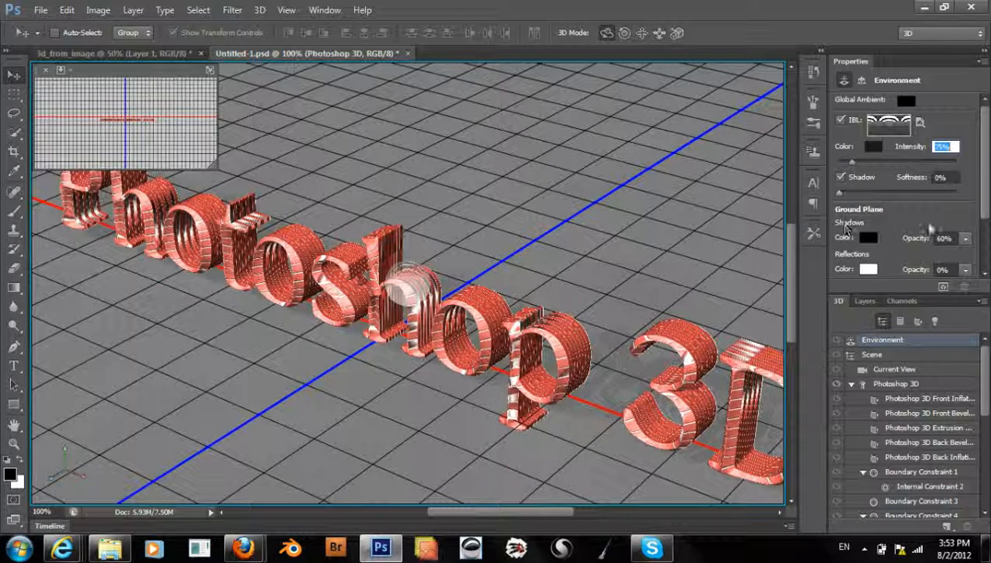
Step: Reduce the intensity of Infinite Light 1 to 25%
left_click_drag(988, 381, 985, 469)
left_click(930, 497)
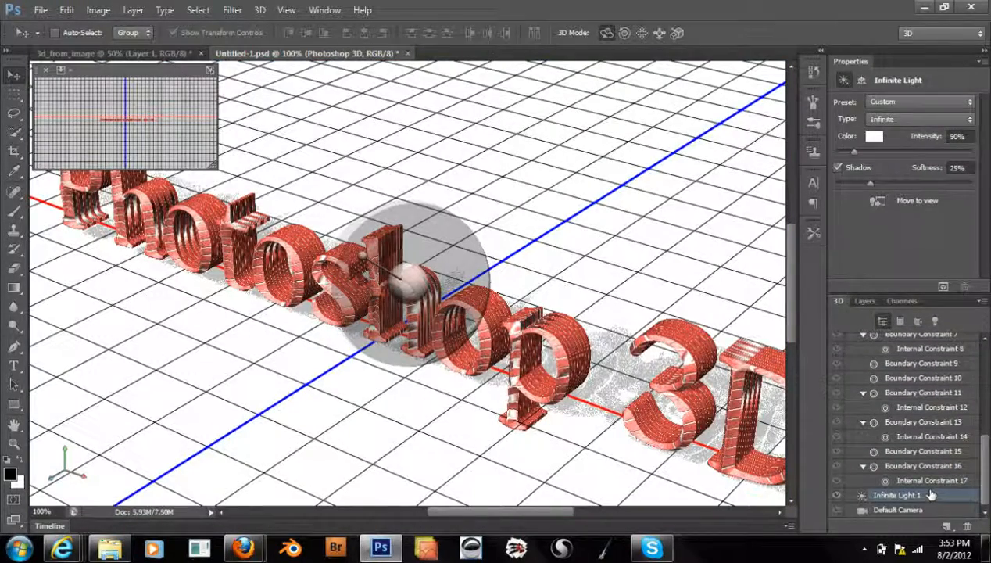
left_click_drag(856, 154, 840, 153)
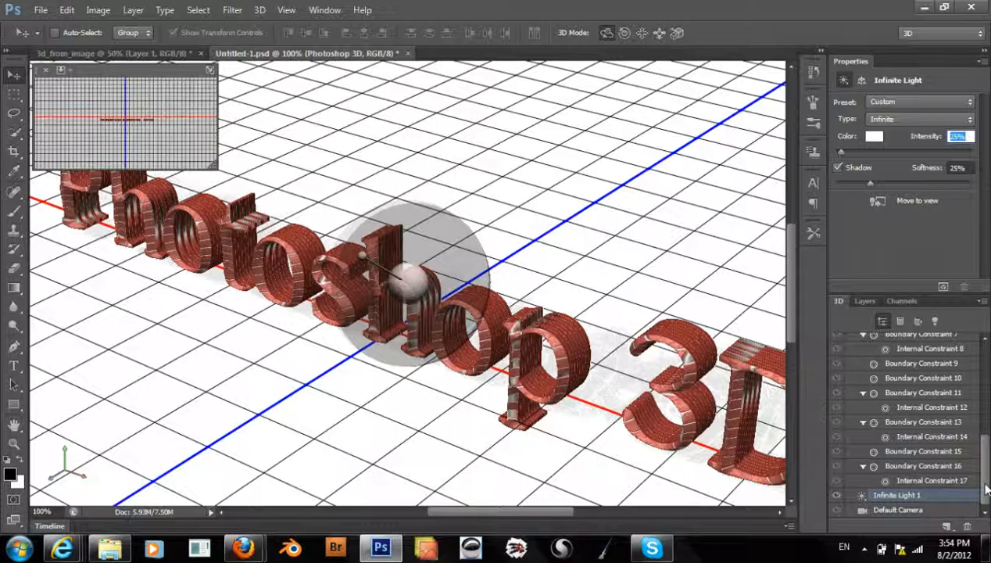
Step: Change the color of Infinite Light 1 to a pale blue-violet (c5baff) with 27% saturation
left_click_drag(987, 489, 976, 389)
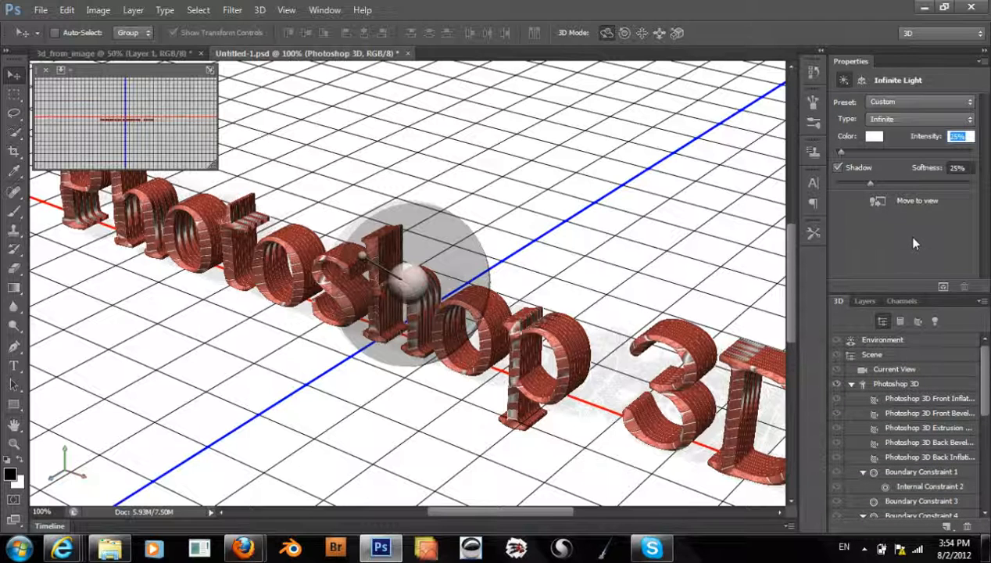
left_click(874, 138)
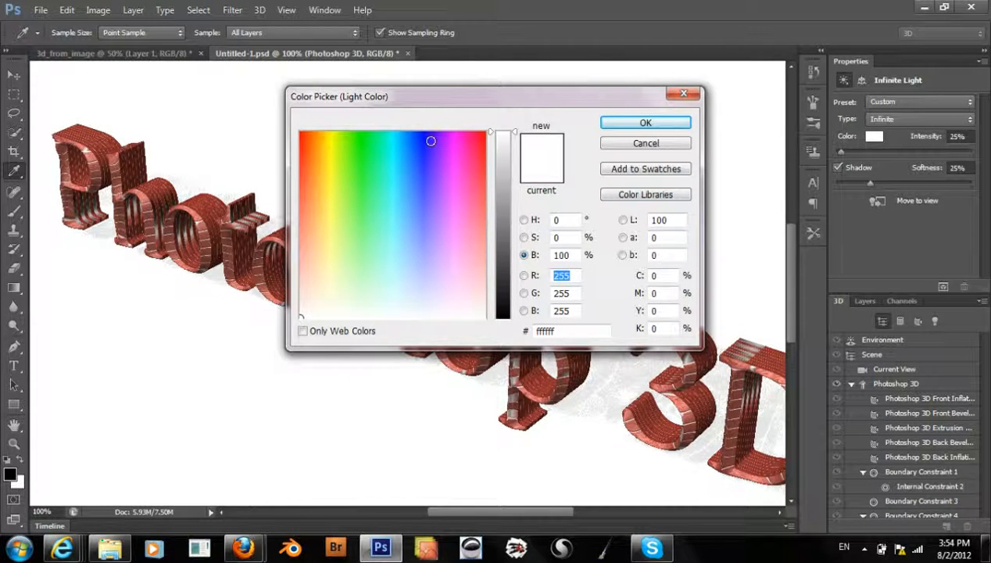
left_click_drag(427, 137, 428, 135)
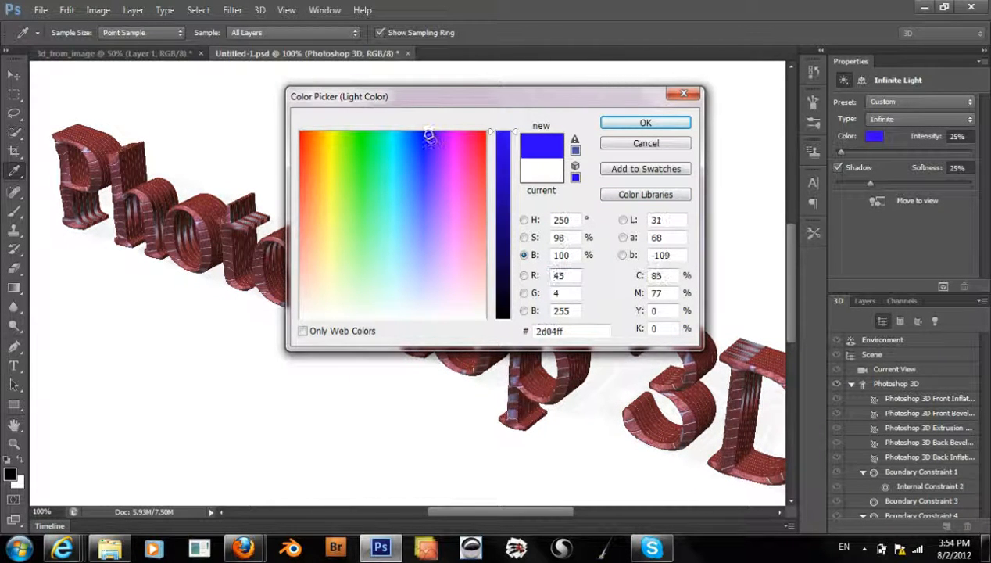
left_click(524, 237)
left_click(498, 269)
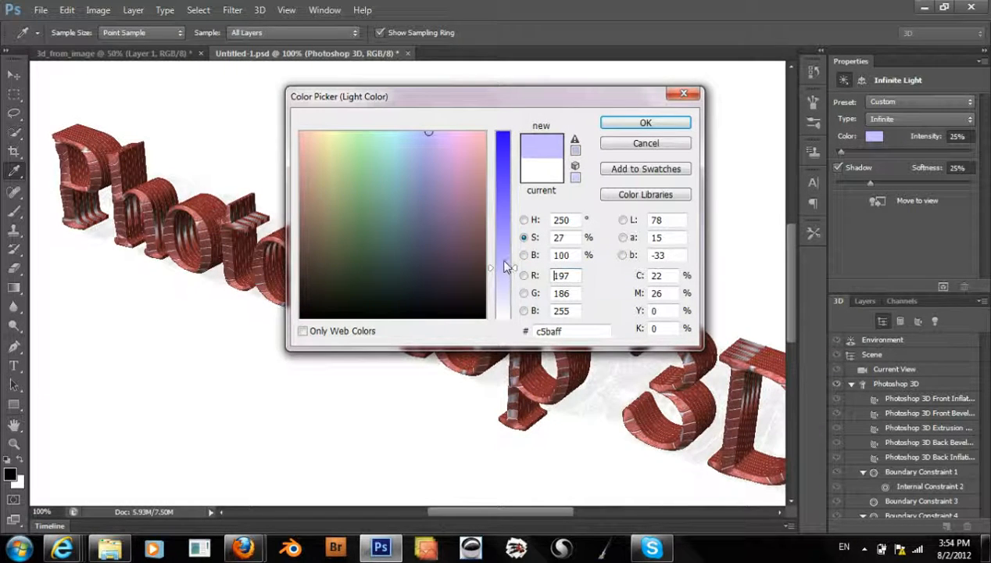
left_click(635, 118)
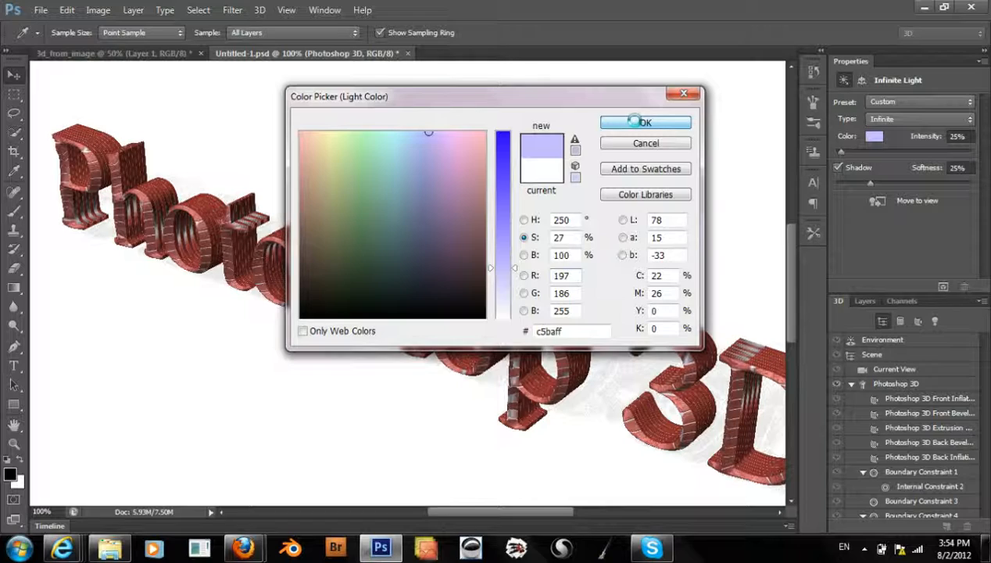
Step: Set the softness of the environment's image-based light shadow to 55%, trying 50% and 75% on the way
left_click(896, 341)
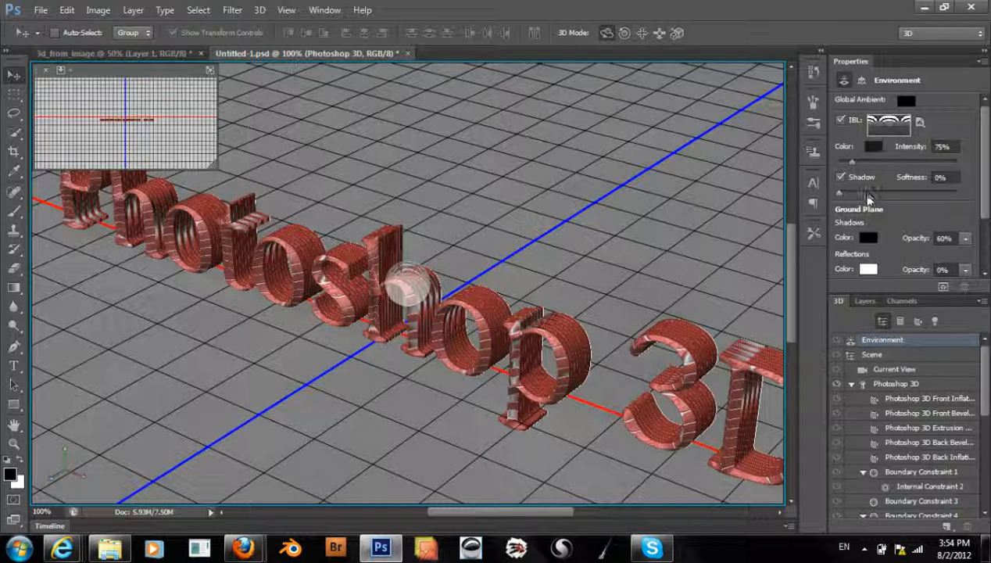
left_click(898, 193)
left_click(898, 192)
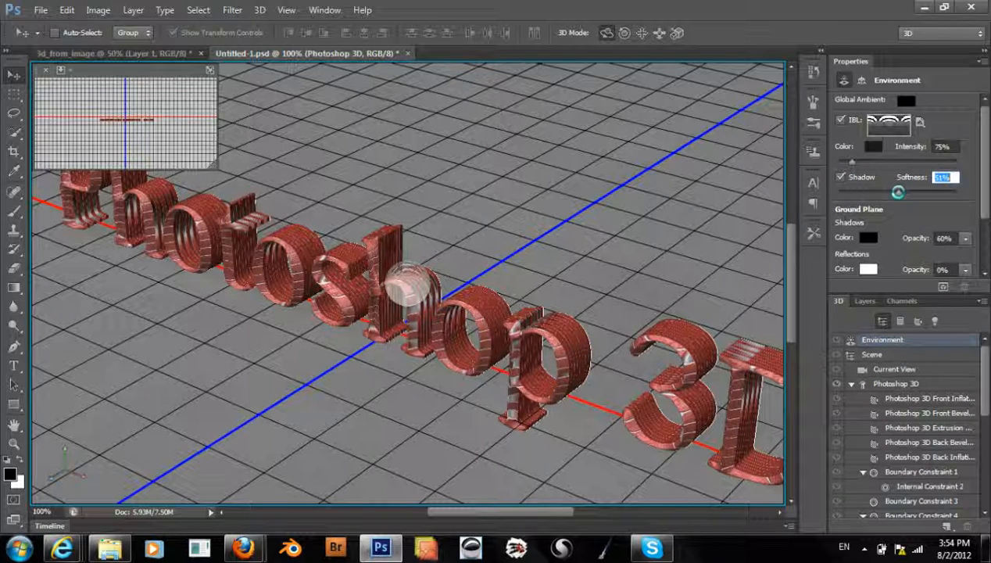
left_click_drag(898, 192, 897, 192)
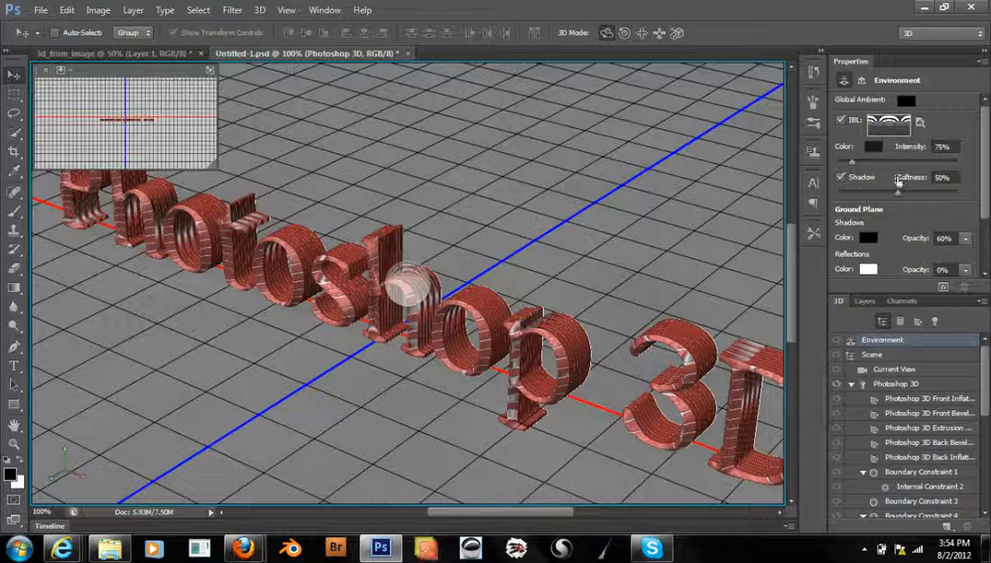
left_click(903, 193)
left_click_drag(905, 196, 905, 195)
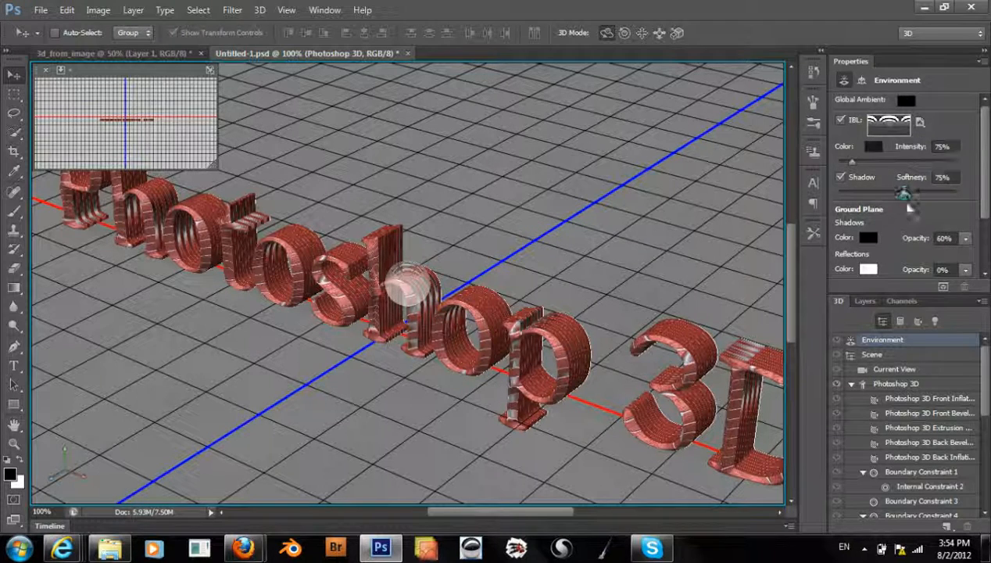
mouse_move(984, 194)
left_mouse_down()
mouse_move(983, 212)
mouse_move(982, 193)
left_mouse_up()
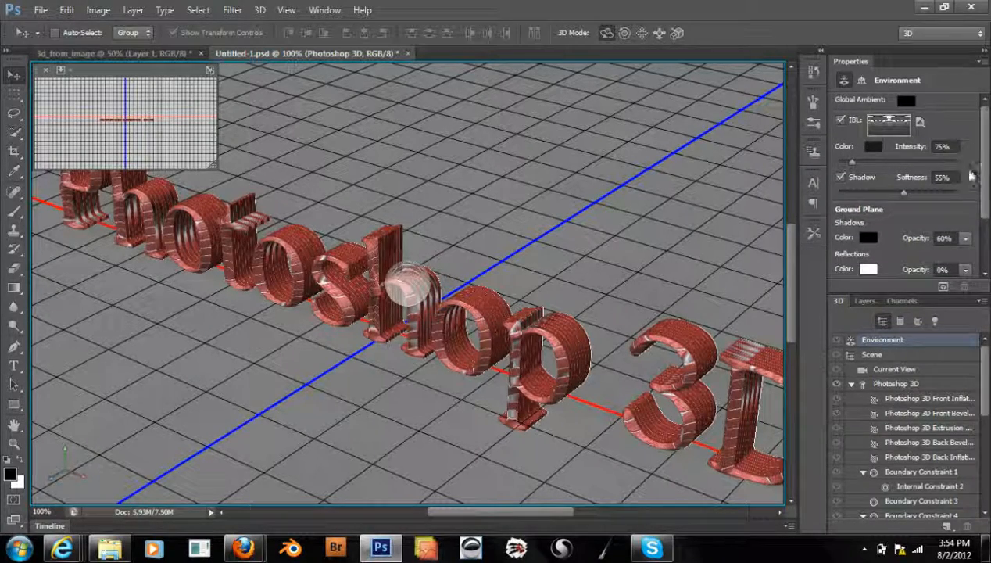
Step: Raise the opacity of the environment's ground plane shadows to 81%, after trying a lower value
scroll(975, 207, "down", 3)
scroll(977, 236, "down", 1)
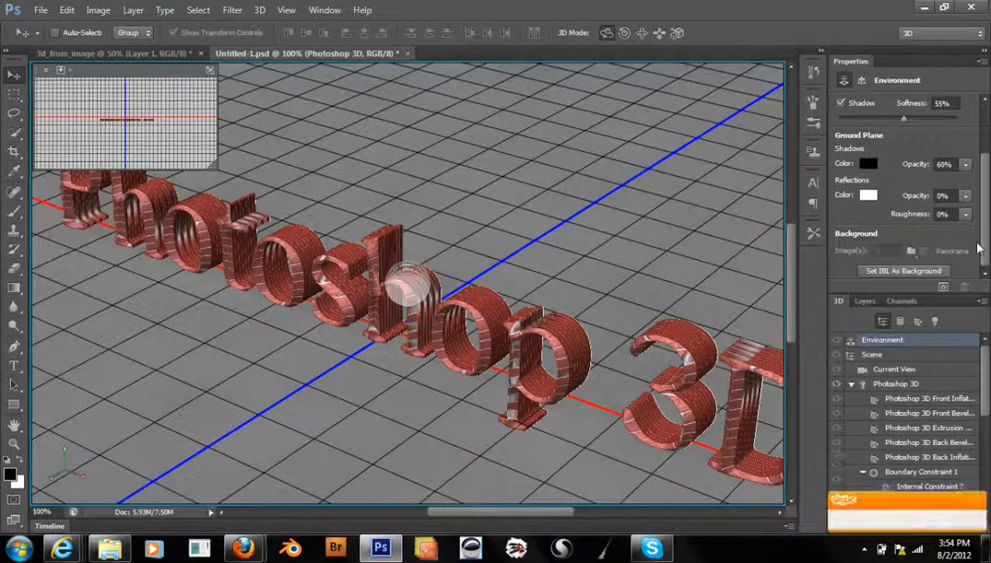
left_click(965, 165)
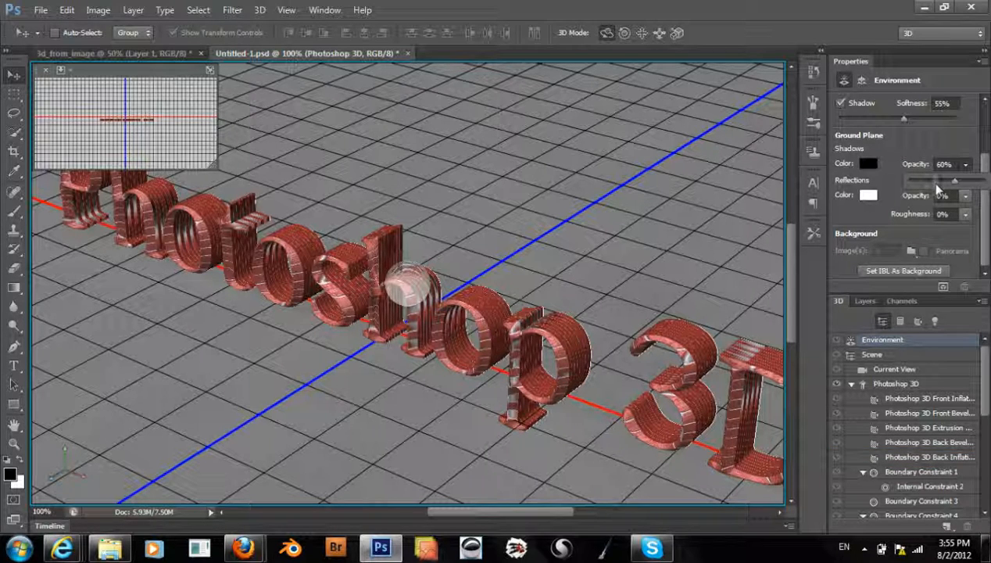
left_click(935, 181)
left_click(934, 182)
left_click_drag(964, 180, 970, 181)
left_click(931, 147)
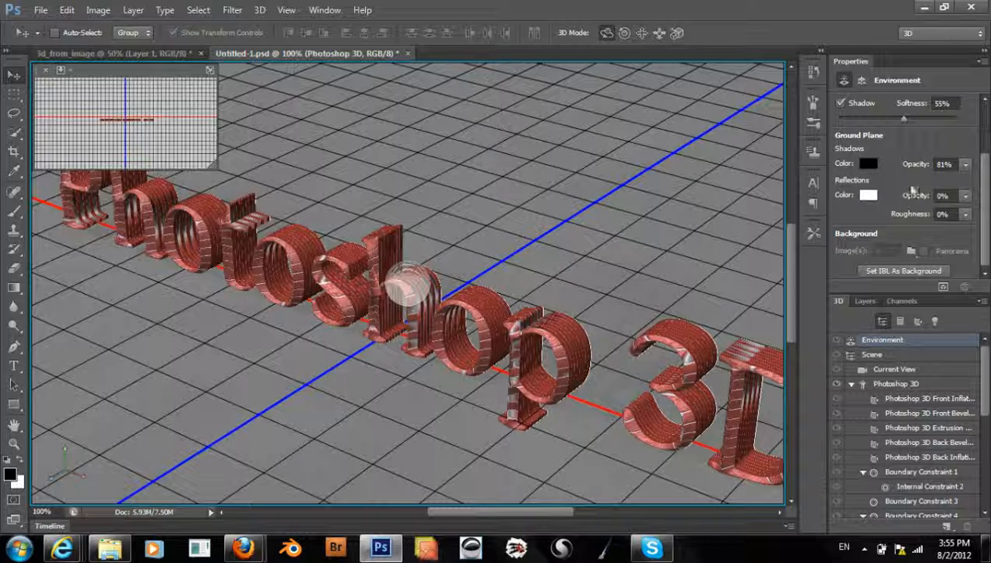
Step: Set the ground plane reflections to 12% opacity and 63% roughness
left_click(965, 213)
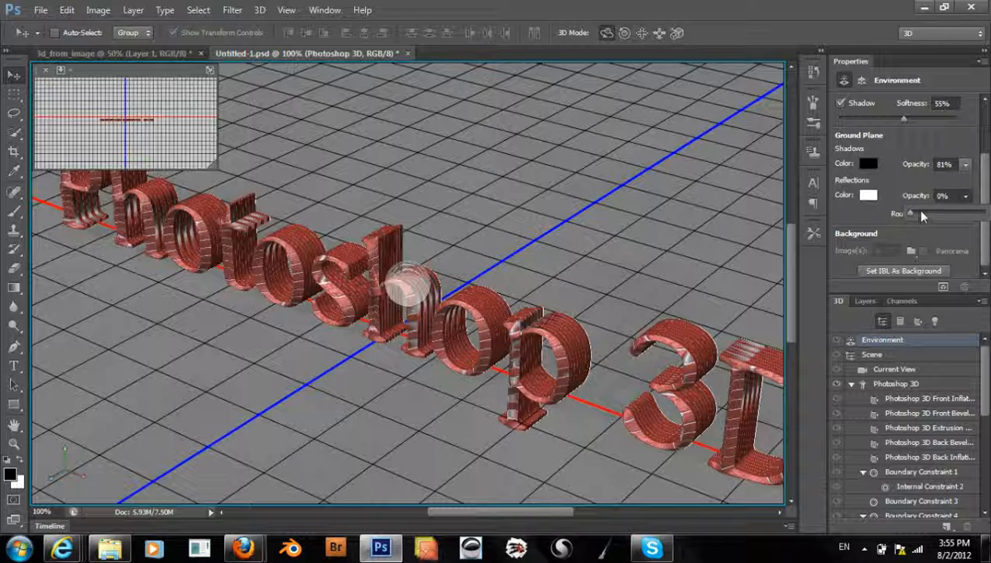
left_click_drag(920, 210, 917, 211)
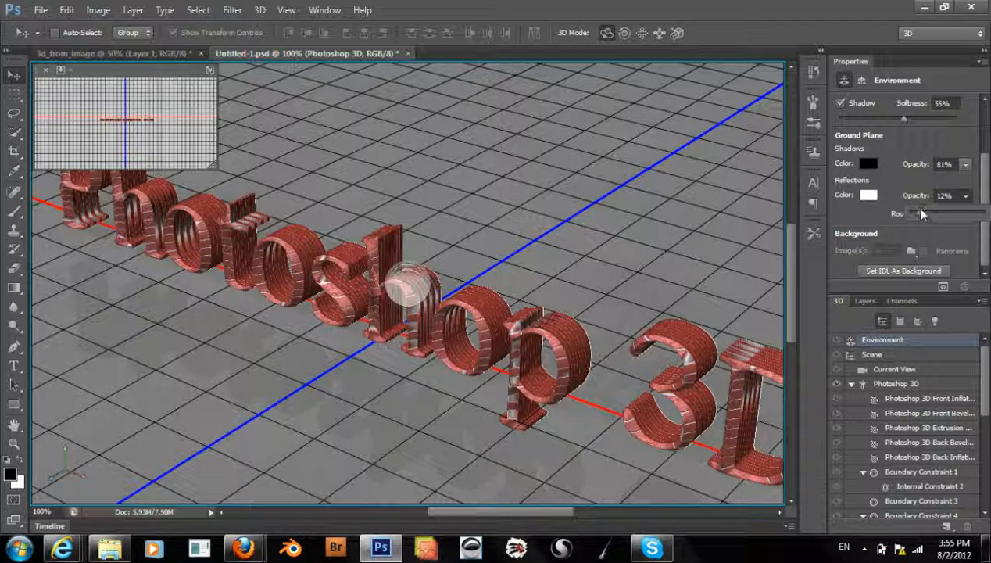
left_click(904, 190)
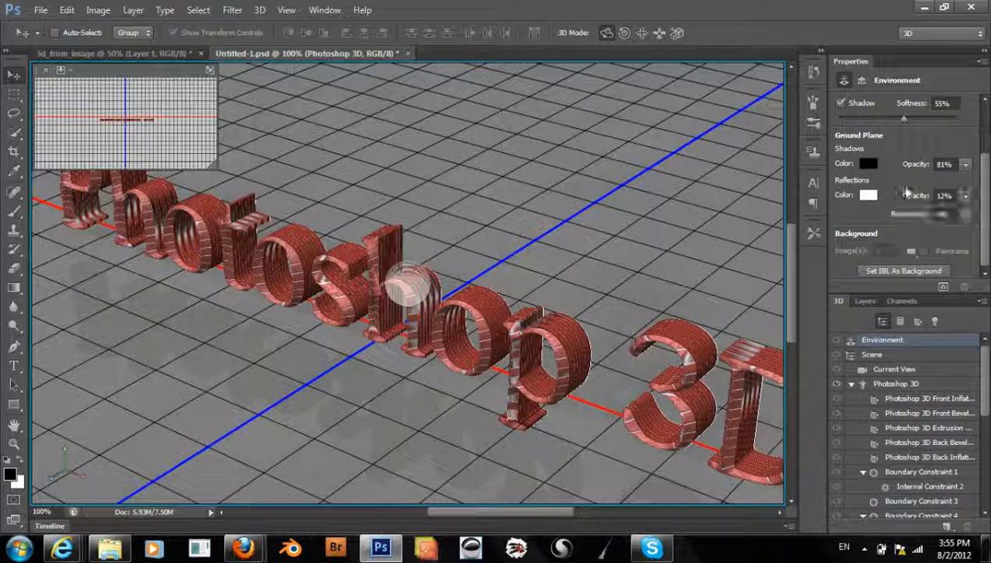
left_click(966, 215)
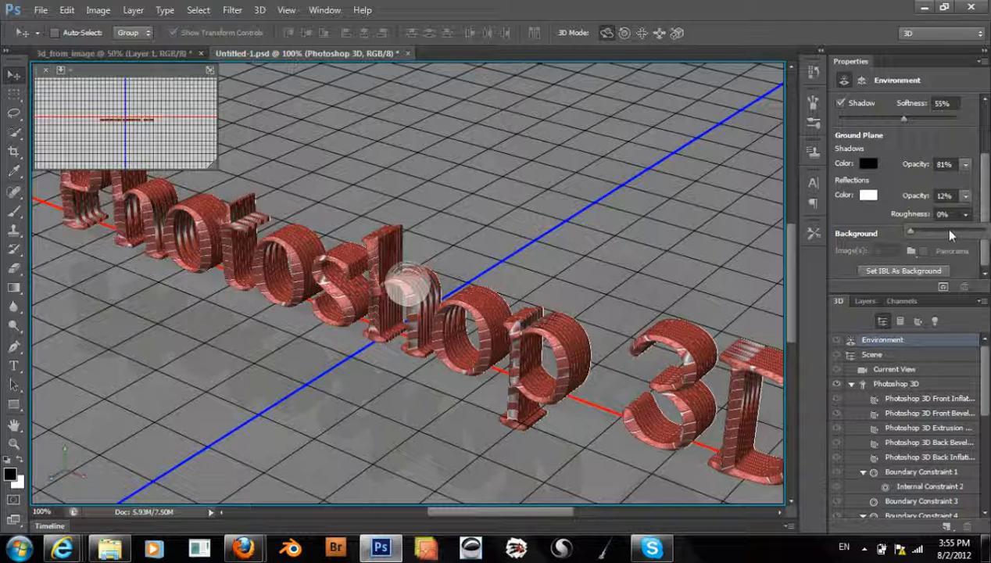
left_click(949, 230)
left_click_drag(947, 233, 954, 233)
key("Return")
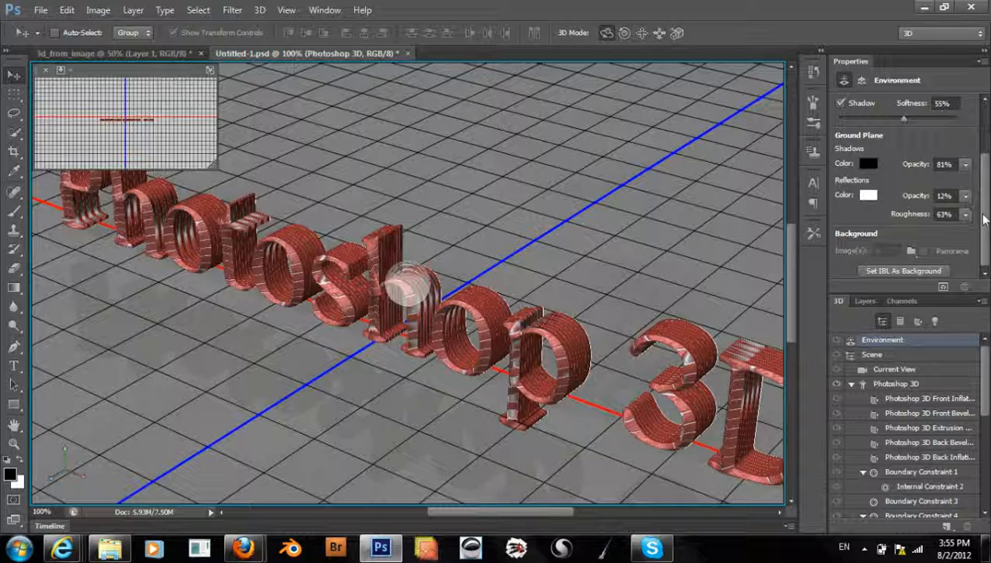
Step: Use the image-based light texture as the scene background and rotate the environment light with the whole canvas in view
left_click(876, 271)
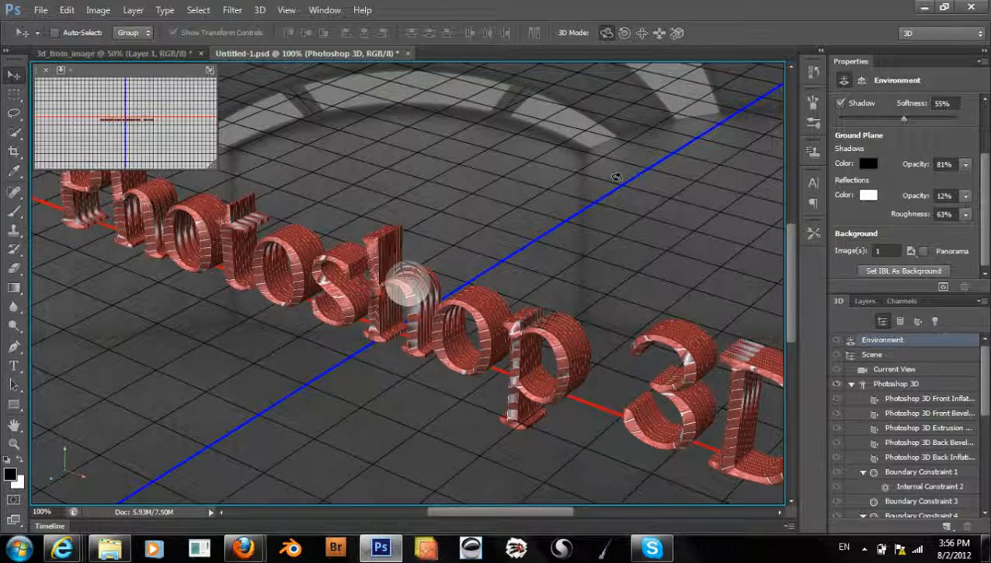
mouse_move(617, 224)
left_mouse_down()
mouse_move(616, 247)
mouse_move(621, 233)
left_mouse_up()
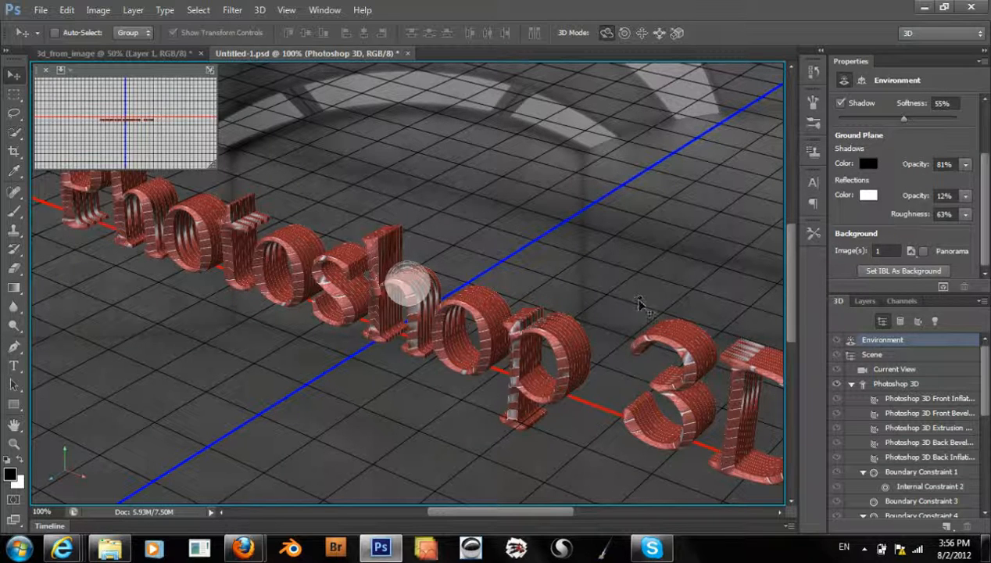
key("ctrl+0")
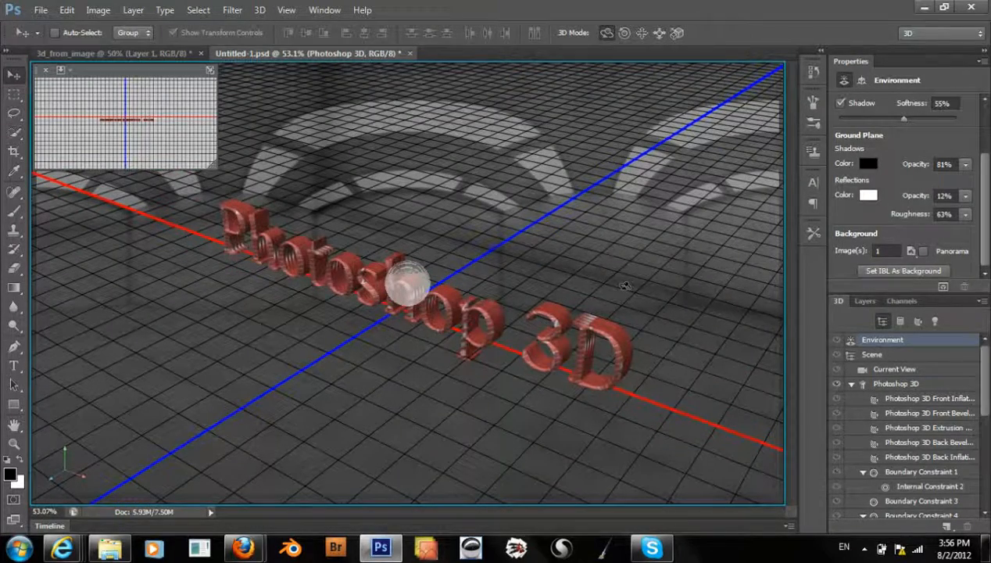
left_click_drag(646, 305, 649, 322)
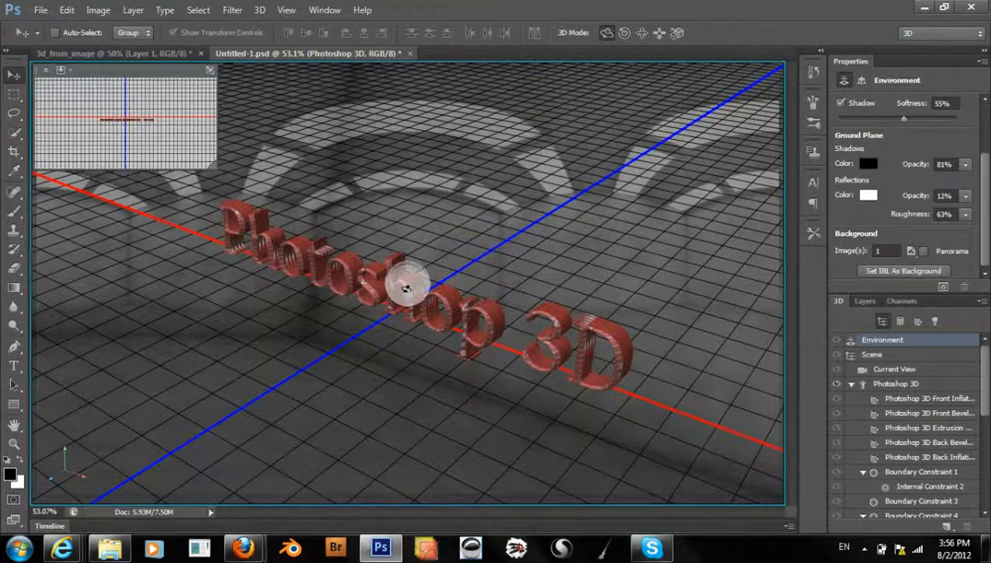
left_click_drag(412, 260, 435, 219)
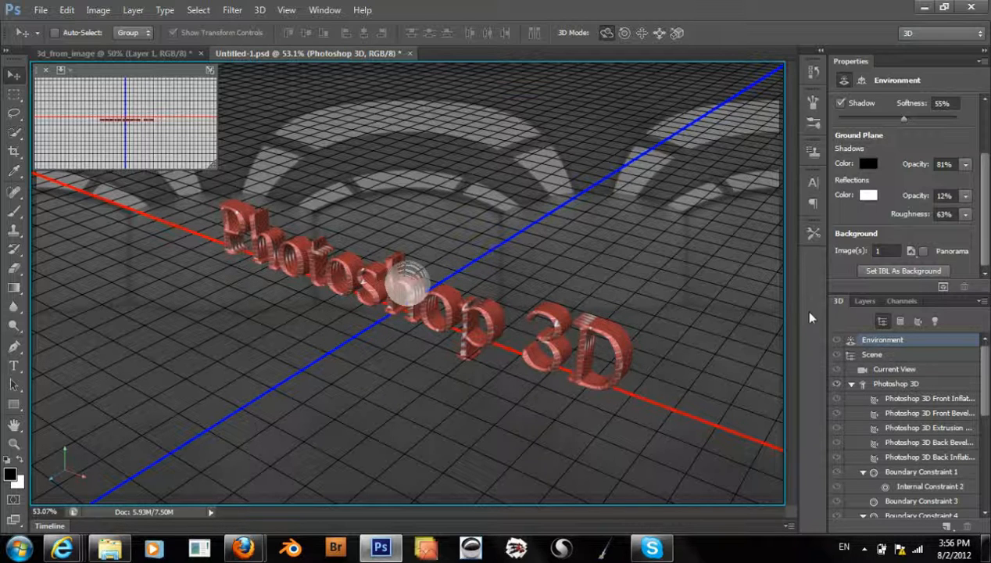
Step: Collapse the Photoshop 3D object in the scene list and orbit the camera down to a low, nearly frontal view of the text
left_click(878, 250)
left_click(611, 304)
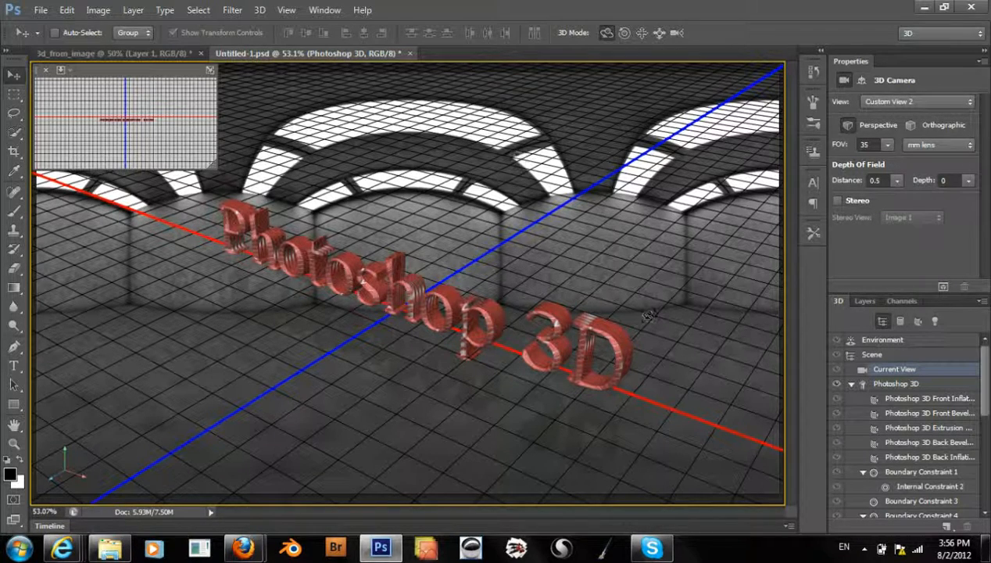
left_click_drag(985, 391, 986, 469)
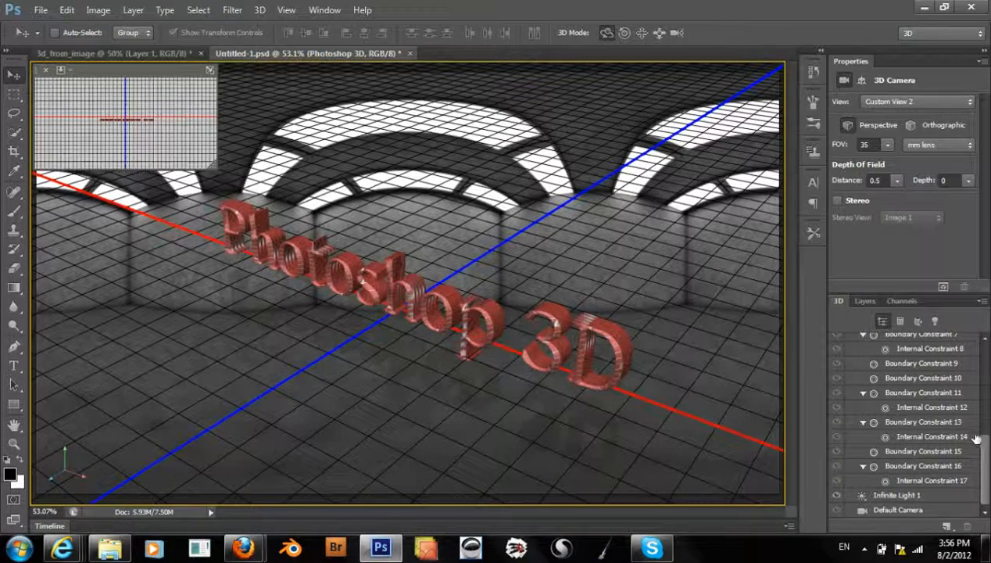
scroll(938, 407, "up", 5)
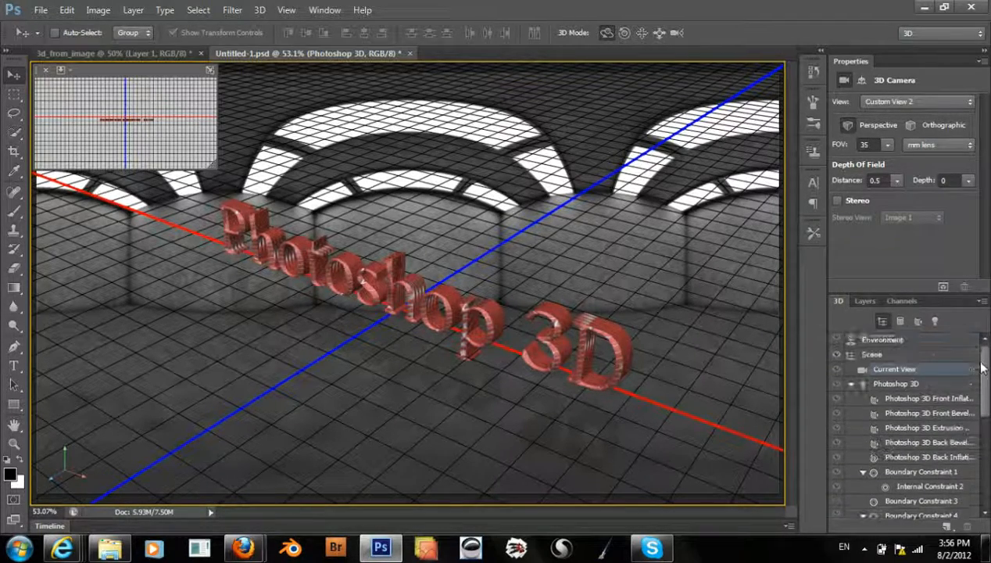
left_click(851, 384)
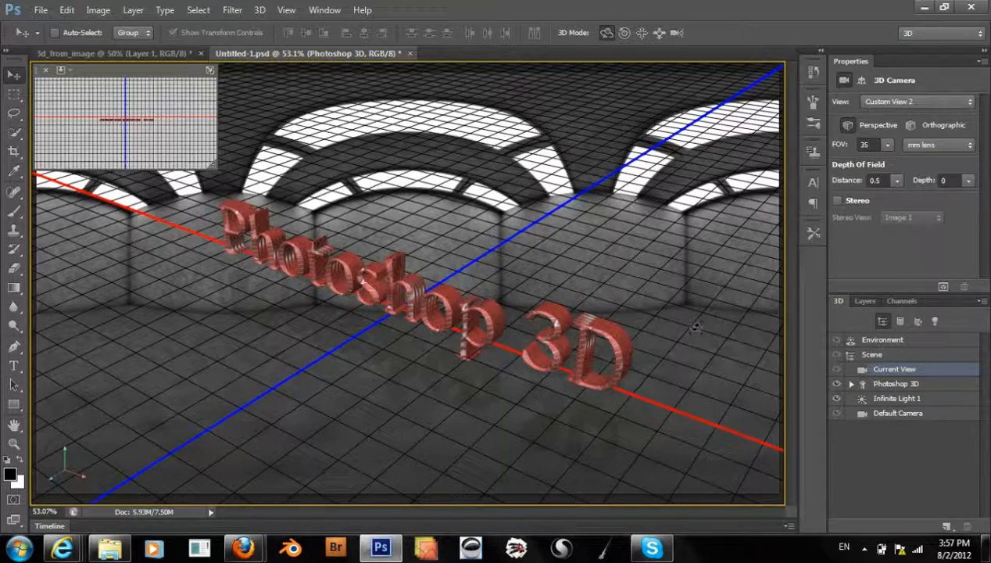
left_click_drag(651, 301, 651, 293)
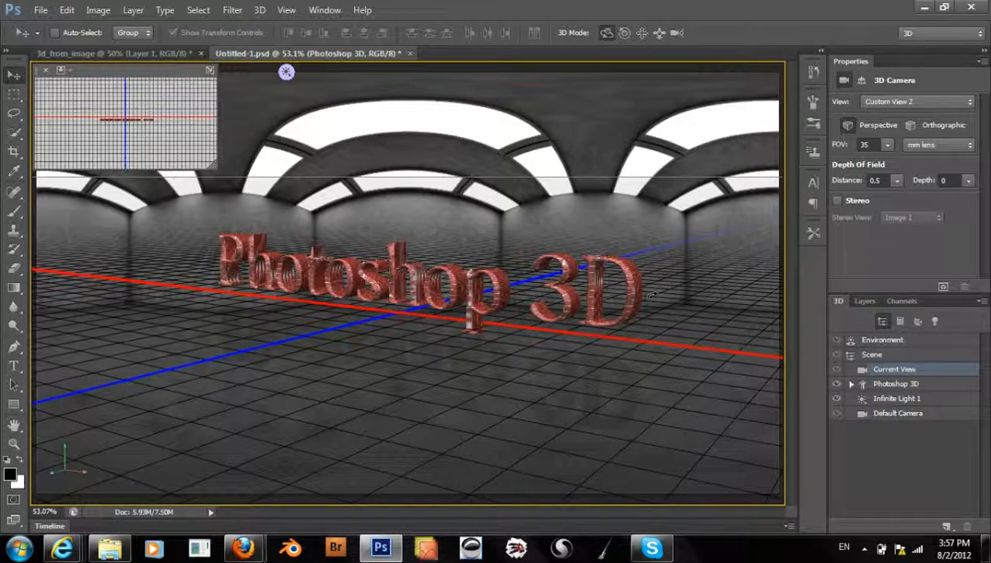
Step: Pan and slide the camera to bring the 3D text closer and reposition it against the arched window background
left_click(641, 33)
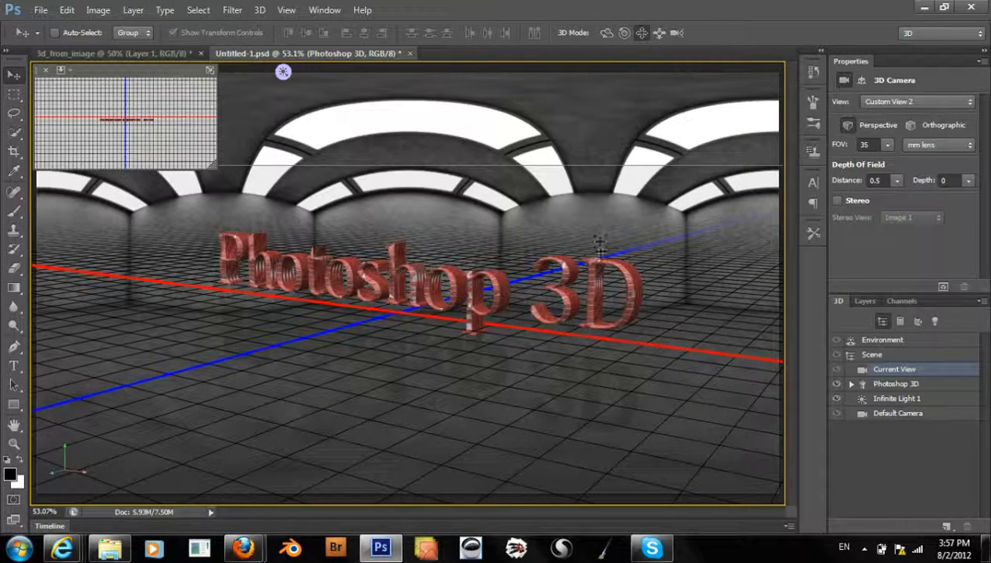
mouse_move(598, 250)
left_mouse_down()
mouse_move(597, 219)
mouse_move(587, 244)
left_mouse_up()
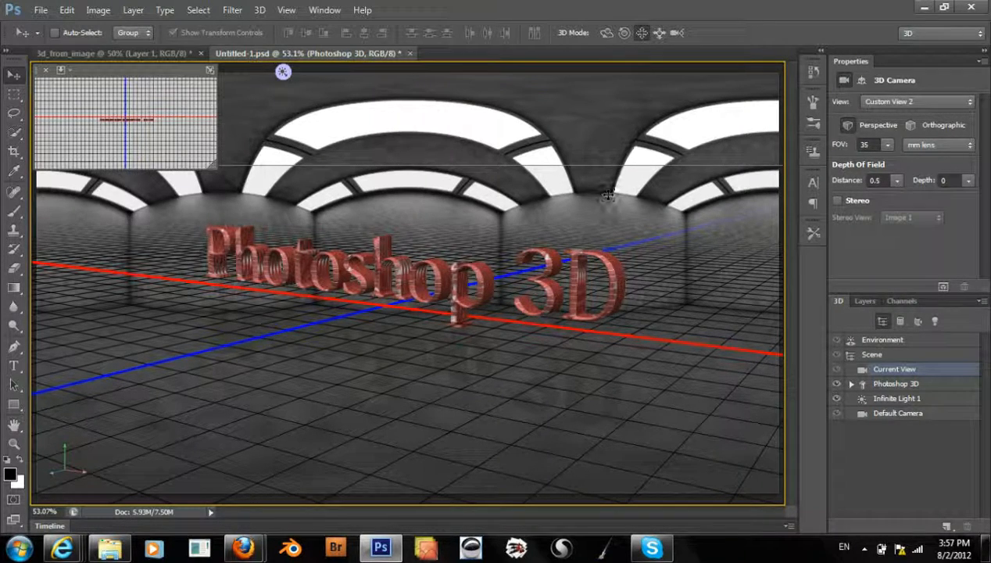
left_click_drag(607, 203, 608, 197)
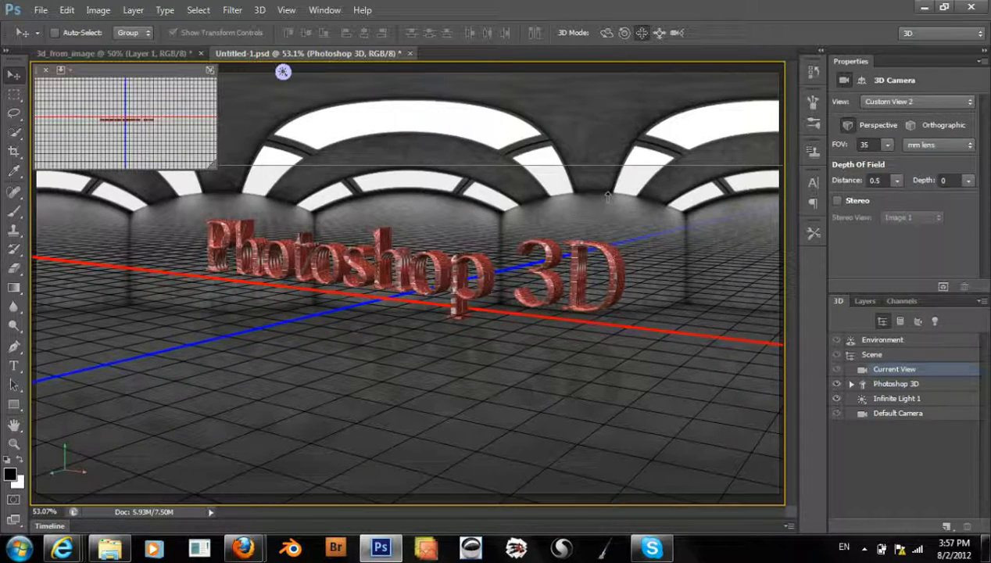
left_click(659, 32)
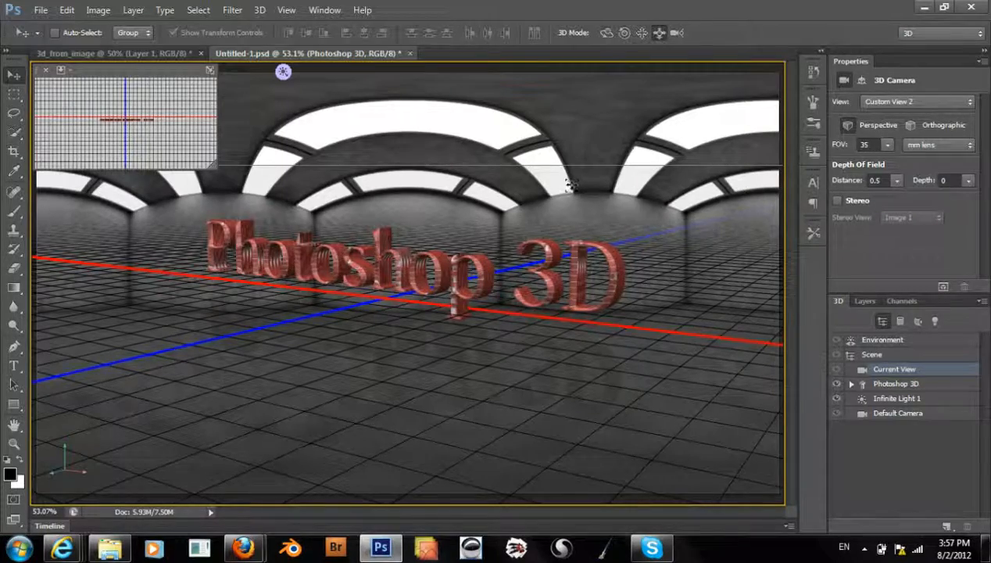
left_click_drag(565, 188, 590, 329)
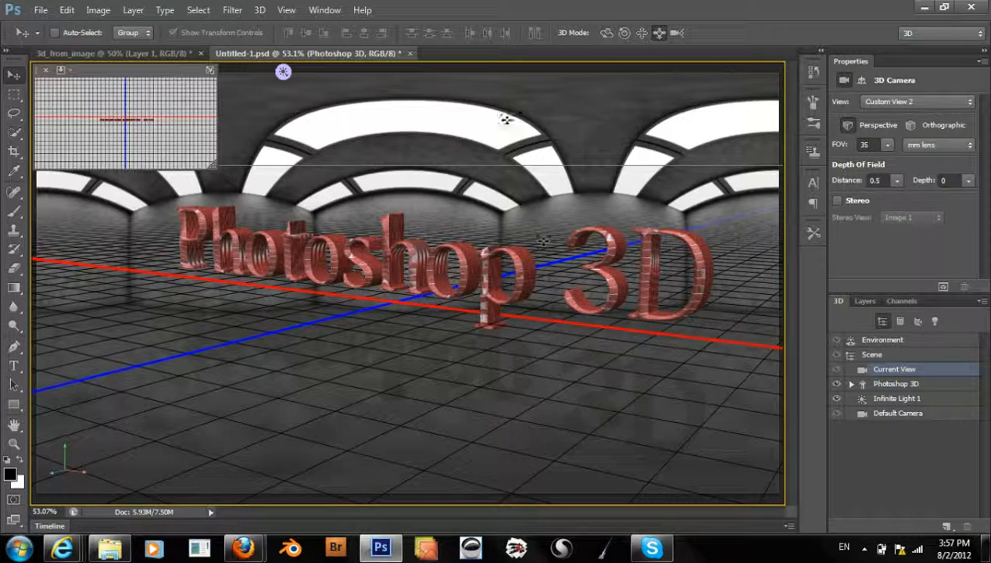
left_click(641, 34)
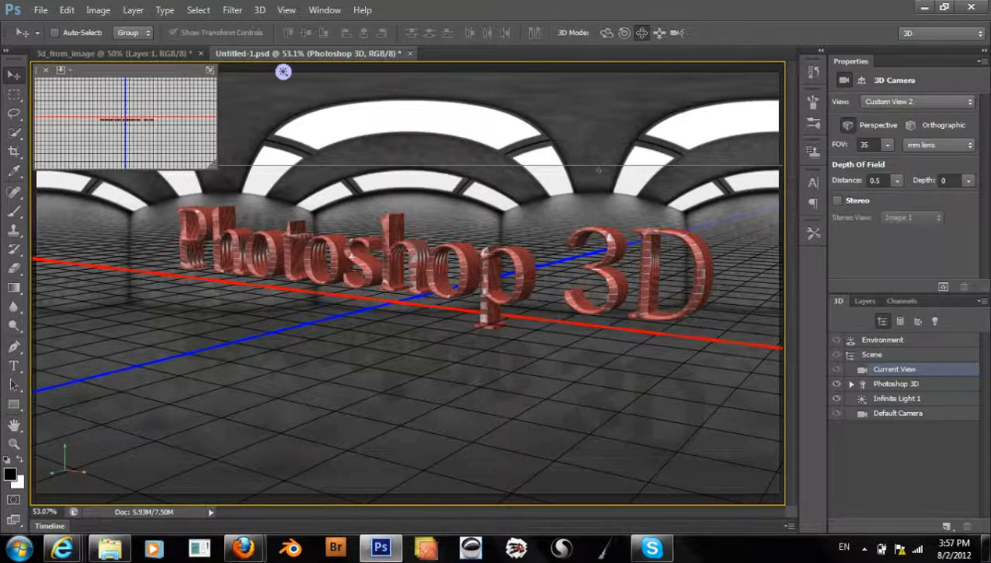
left_click_drag(598, 169, 586, 170)
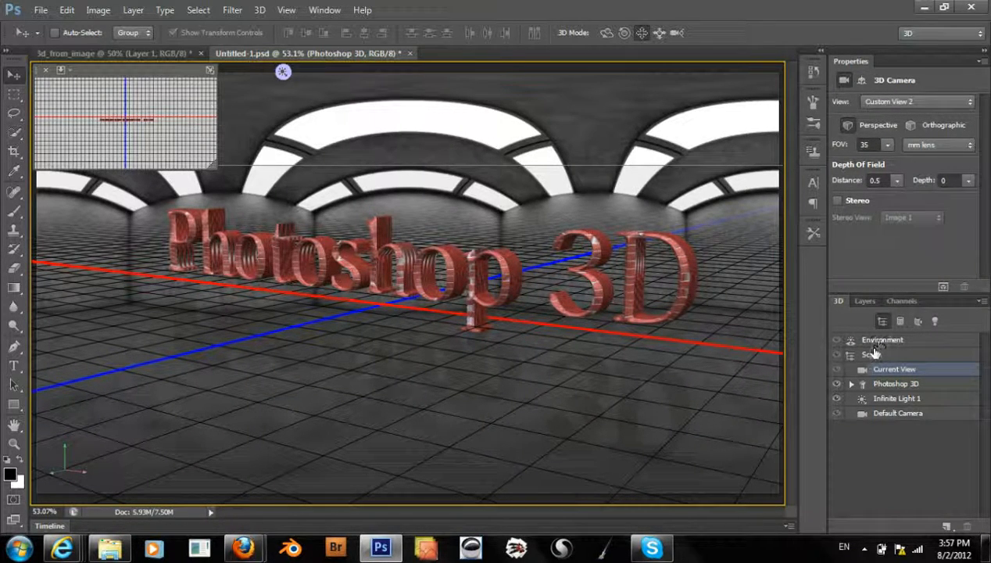
Step: Rotate the environment's image-based light around the text, checking the Infinite Light 1 settings in between
left_click(873, 342)
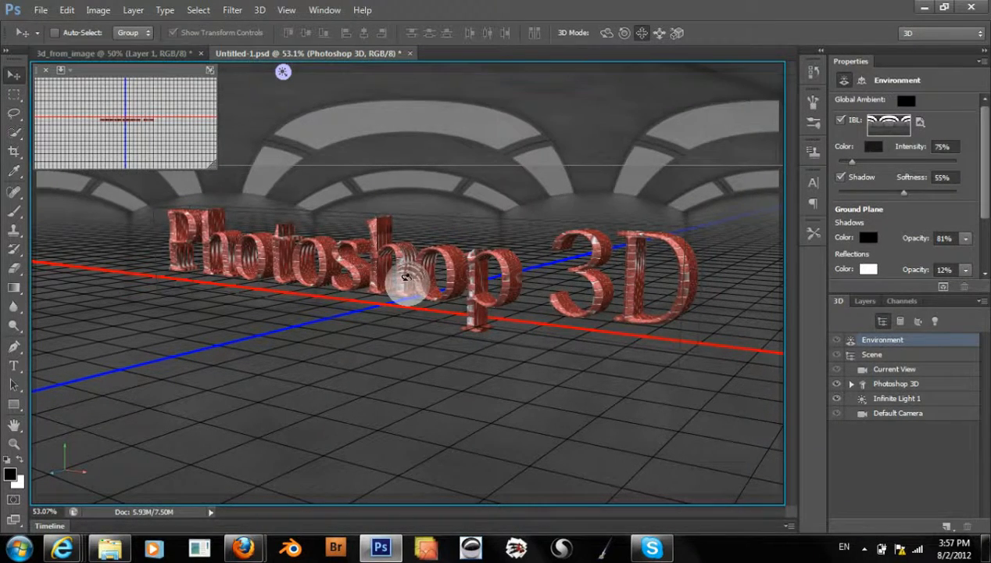
left_click_drag(405, 287, 402, 310)
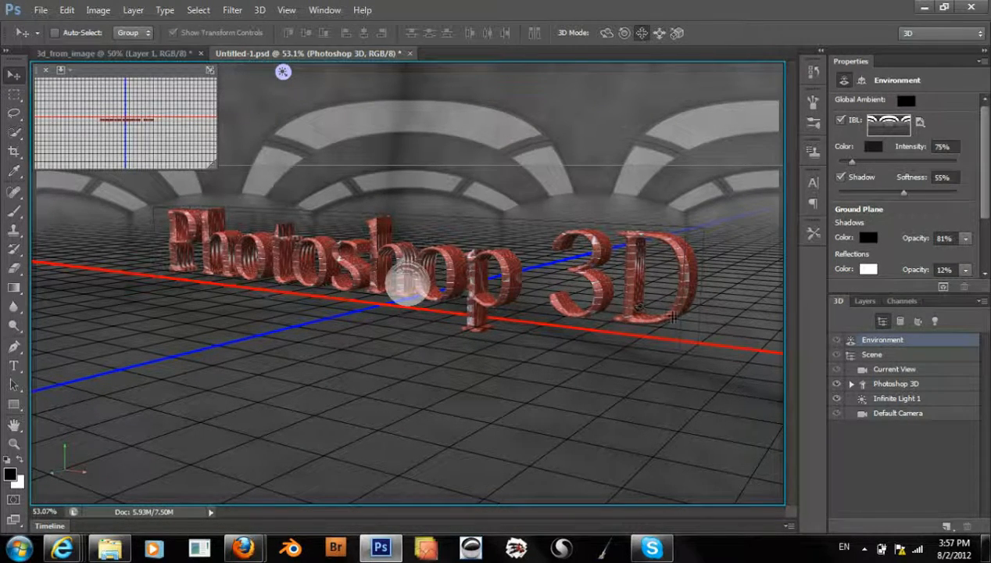
left_click(880, 399)
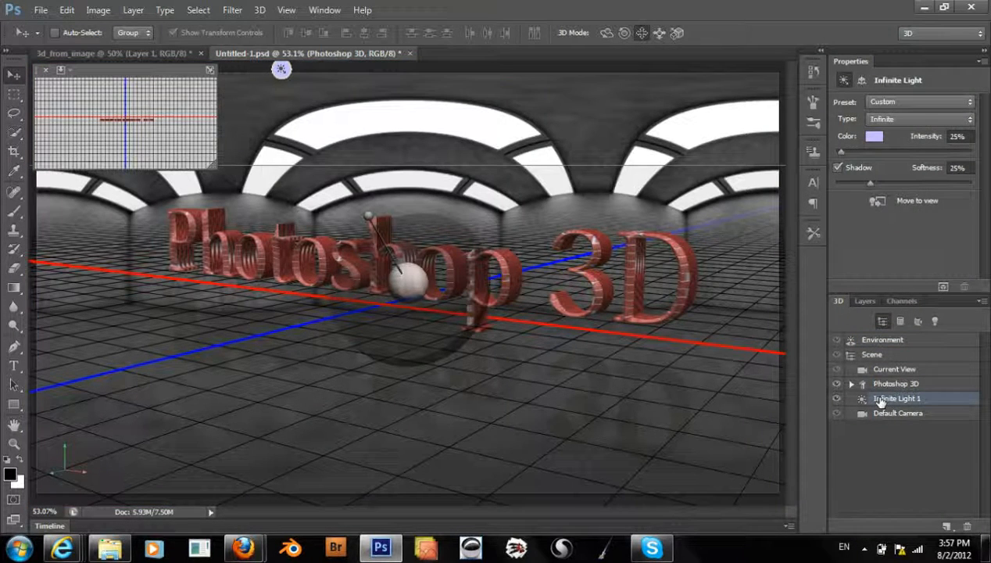
left_click(884, 341)
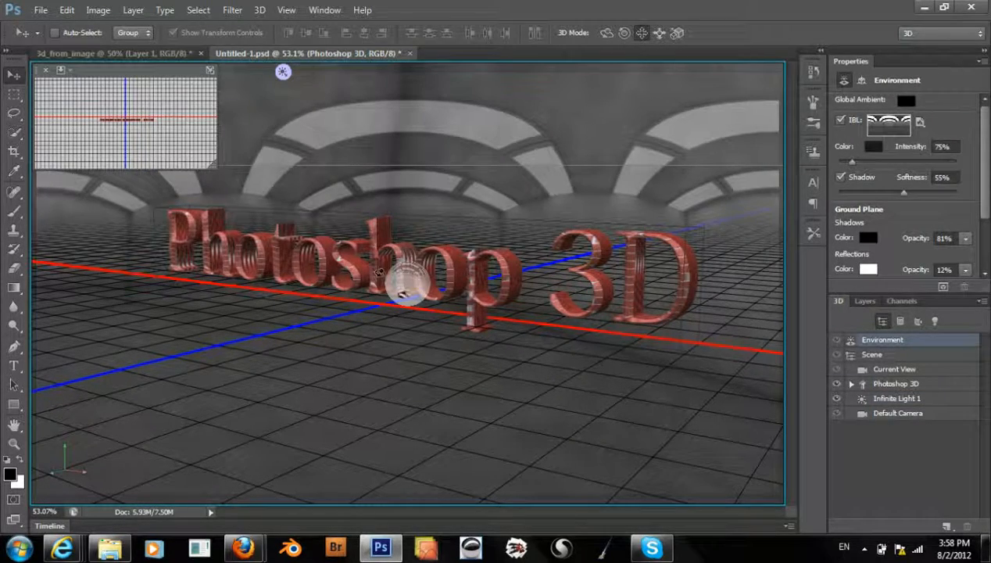
left_click_drag(401, 293, 407, 280)
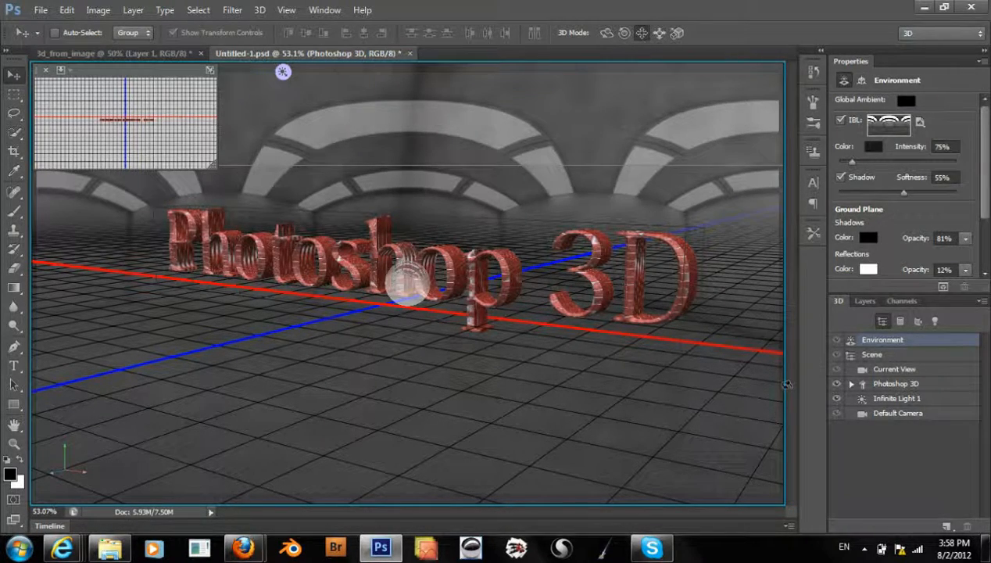
Step: Tilt the environment's image-based light around the text using its light sphere and compare the result in the Current View camera
left_click(870, 357)
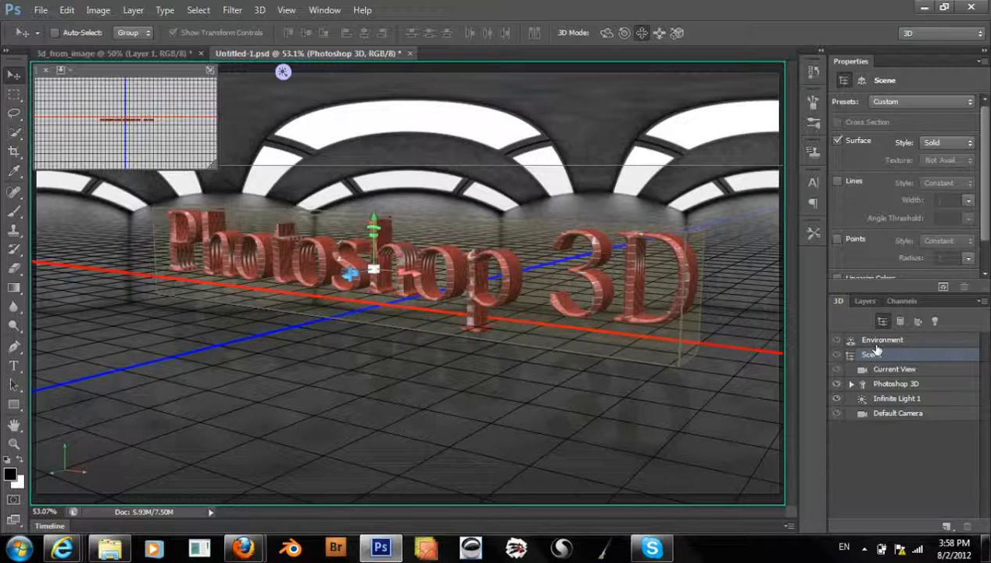
left_click(877, 341)
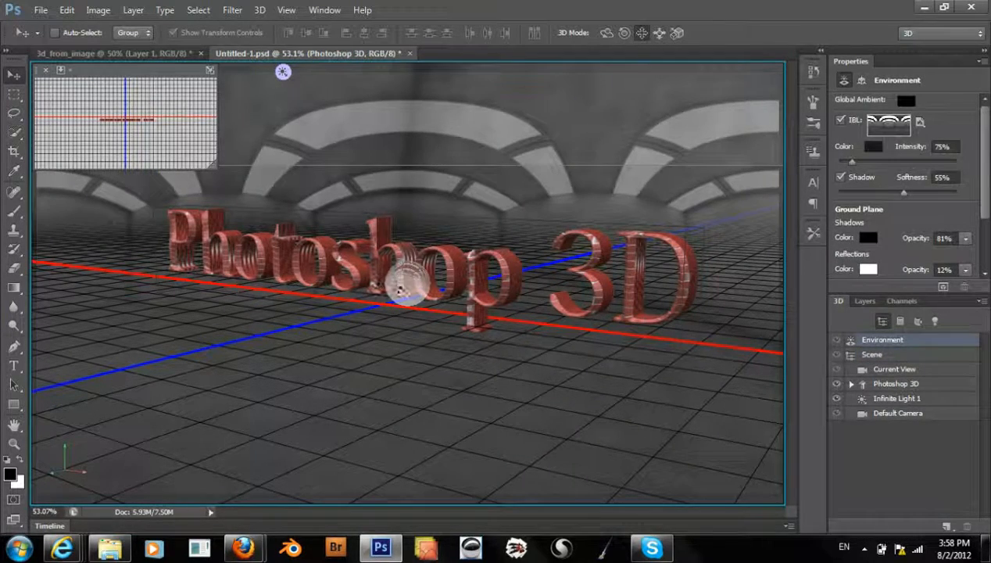
left_click_drag(401, 290, 405, 270)
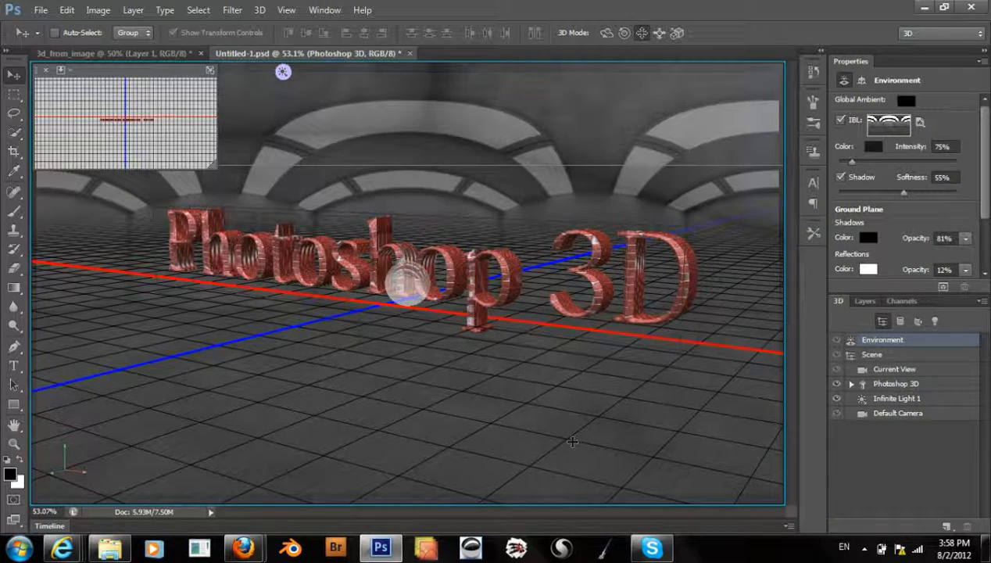
left_click(905, 369)
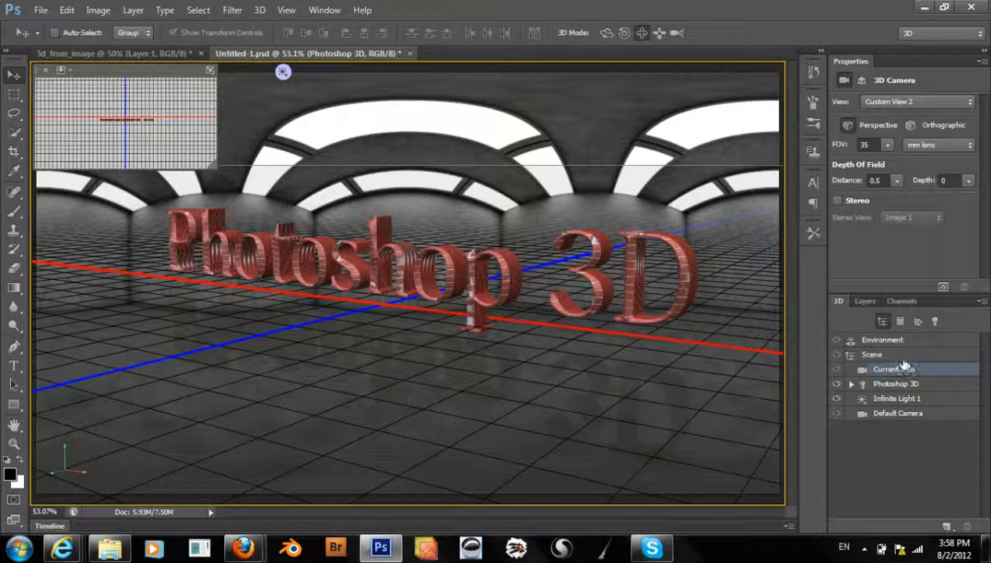
Step: Look at the environment's coordinates, switch to rotate mode and turn the image-based light, checking the text from the Current View camera
left_click(901, 340)
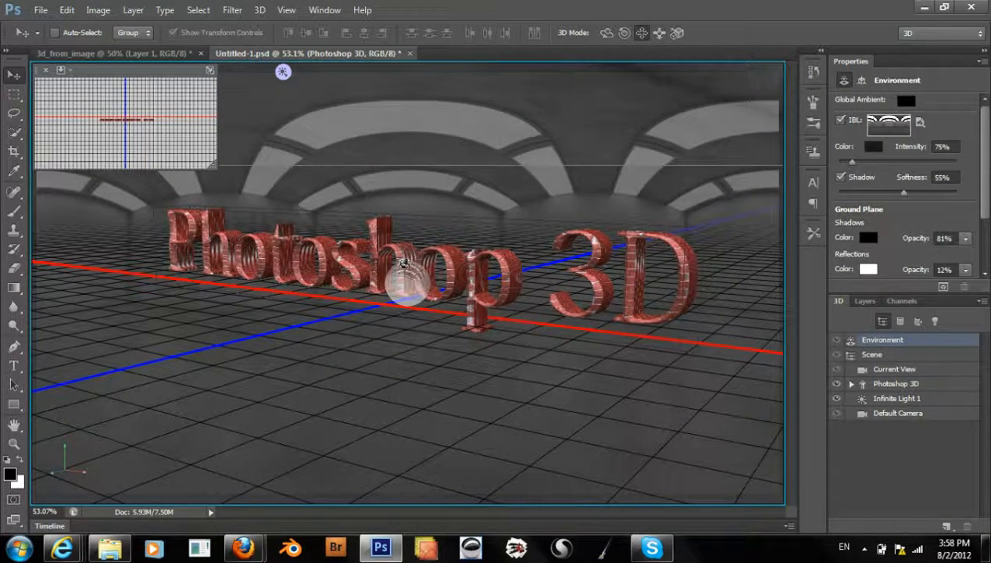
left_click(884, 357)
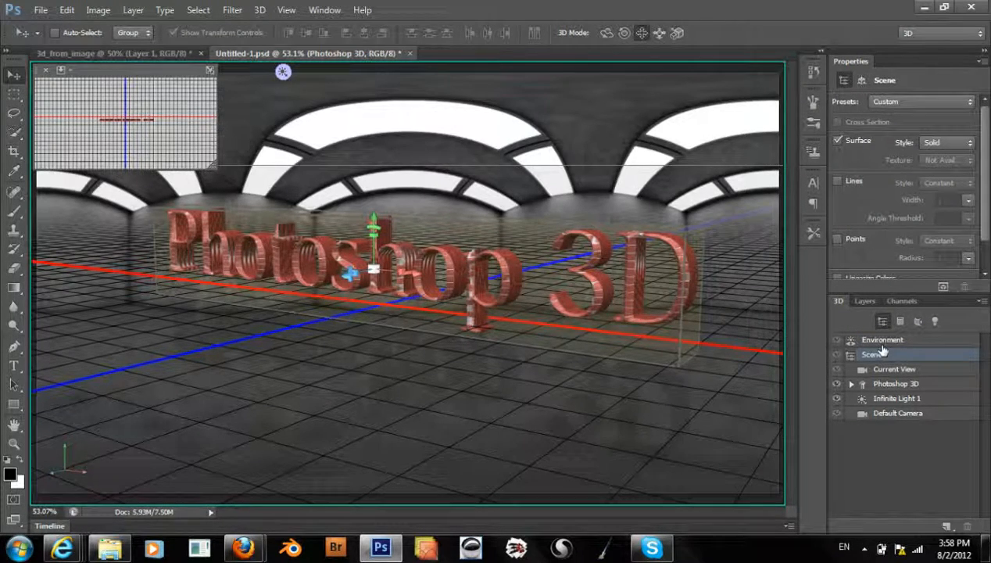
left_click(881, 340)
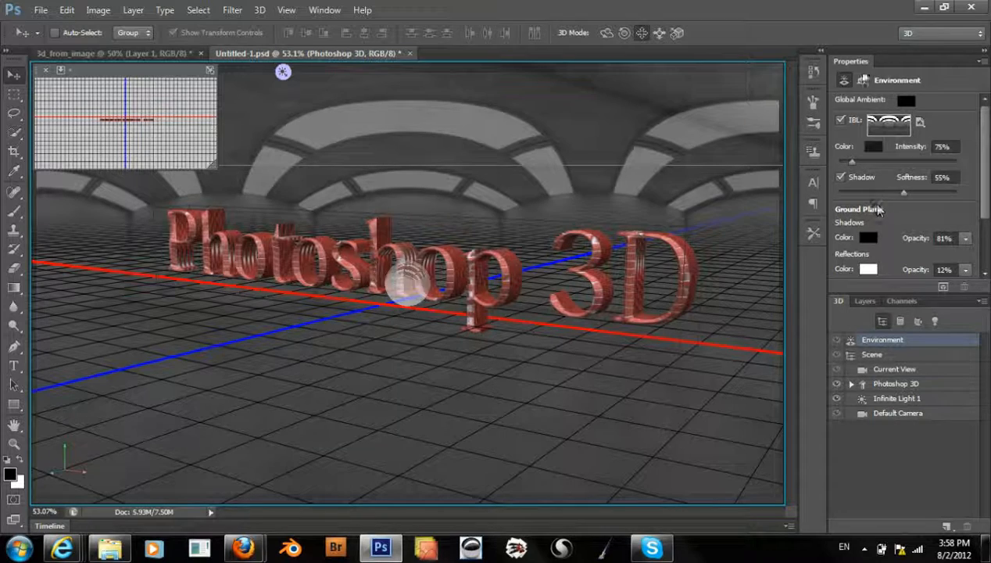
left_click(861, 80)
left_click(843, 81)
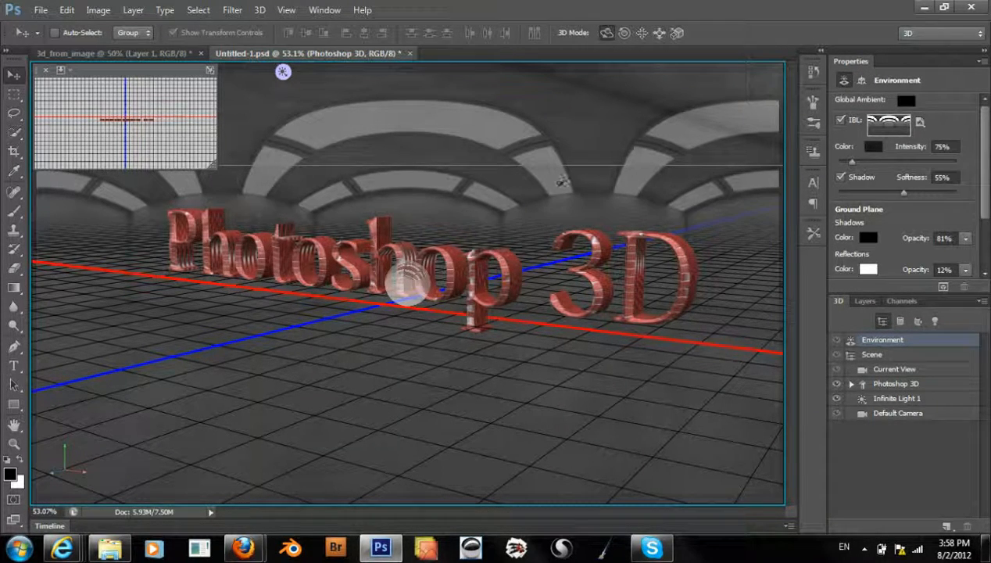
mouse_move(545, 202)
left_mouse_down()
mouse_move(549, 213)
mouse_move(553, 193)
left_mouse_up()
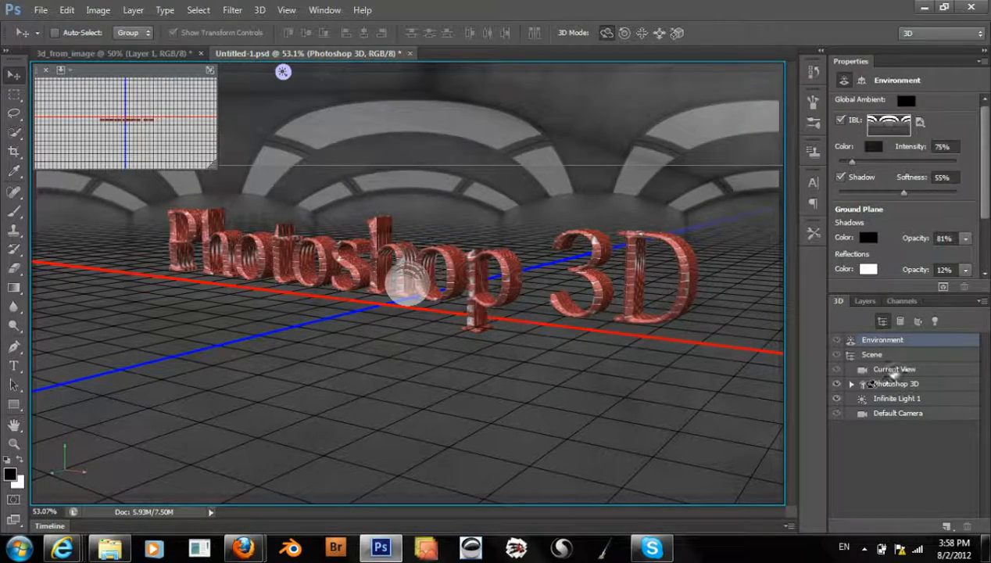
left_click(892, 370)
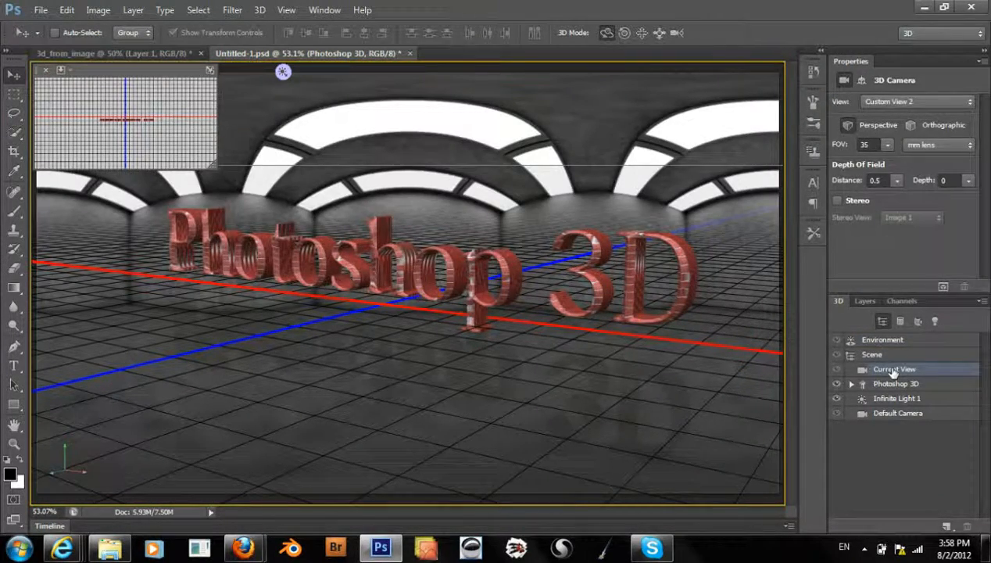
Step: Turn the image-based light sphere upward in two small rotations, inspecting the text in the Current View camera after each one
left_click(881, 340)
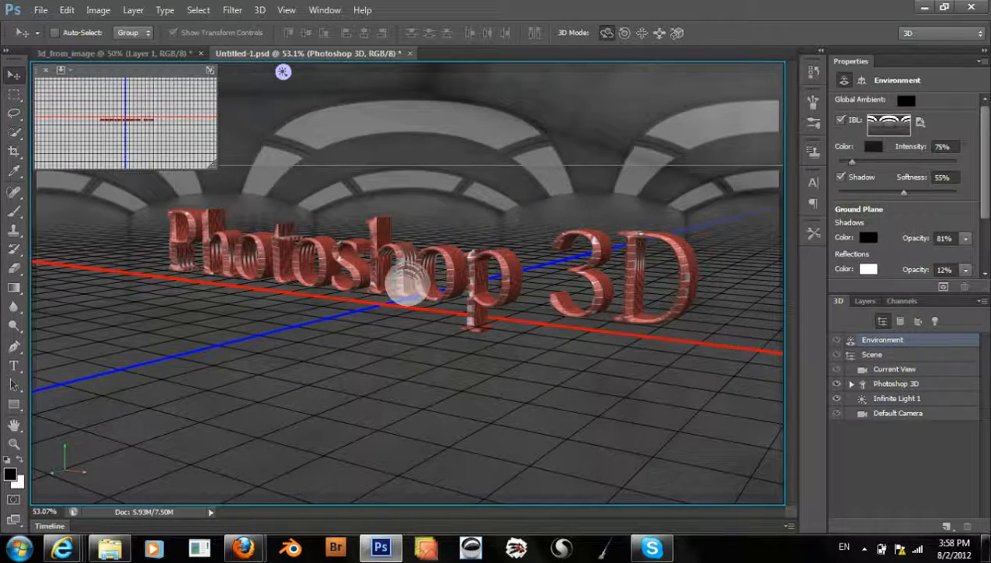
left_click_drag(401, 270, 408, 255)
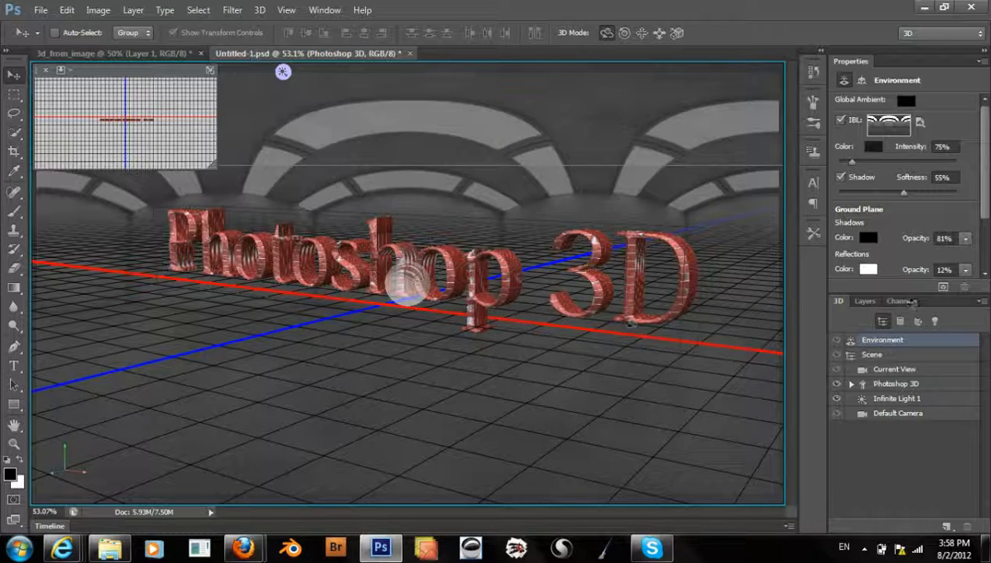
left_click(906, 372)
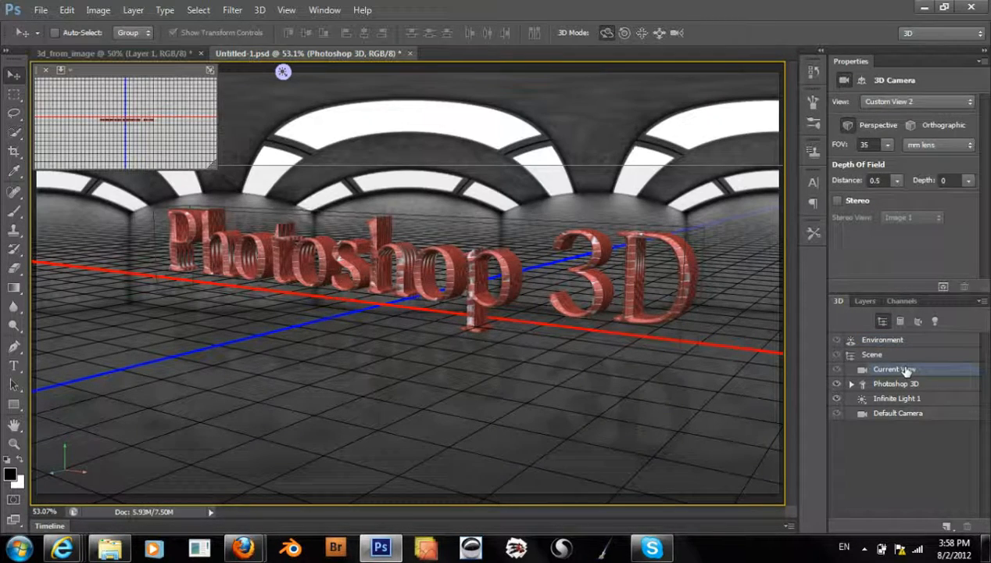
left_click(907, 342)
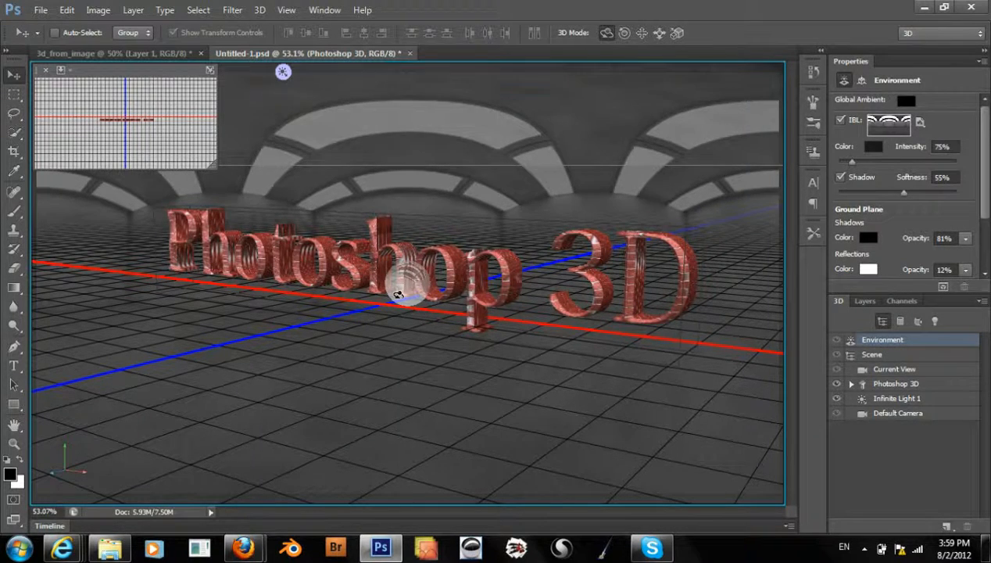
left_click_drag(398, 294, 400, 283)
left_click(885, 370)
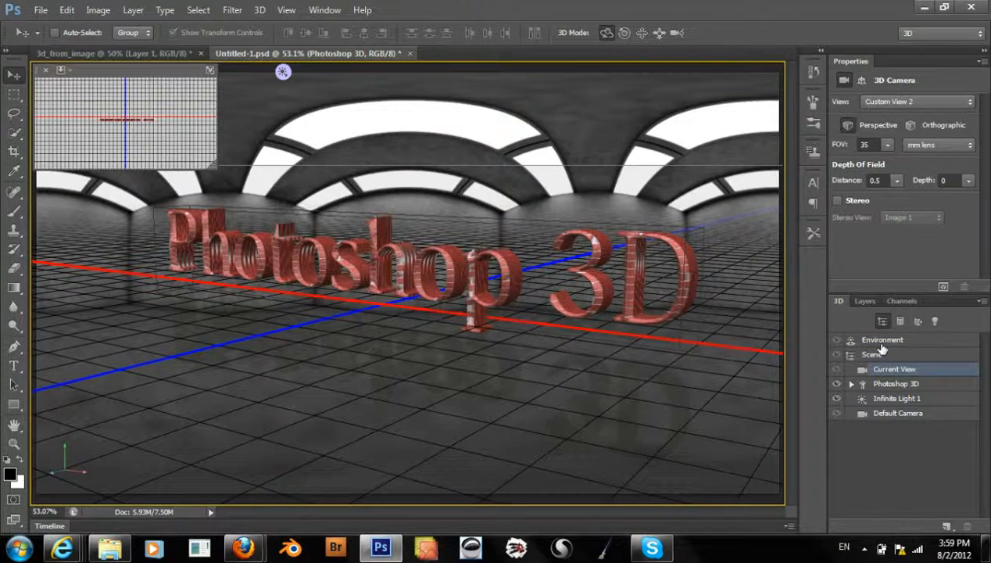
Step: Rotate the environment's light sphere slightly once more and compare the shading of the text in the Current View camera
left_click(879, 340)
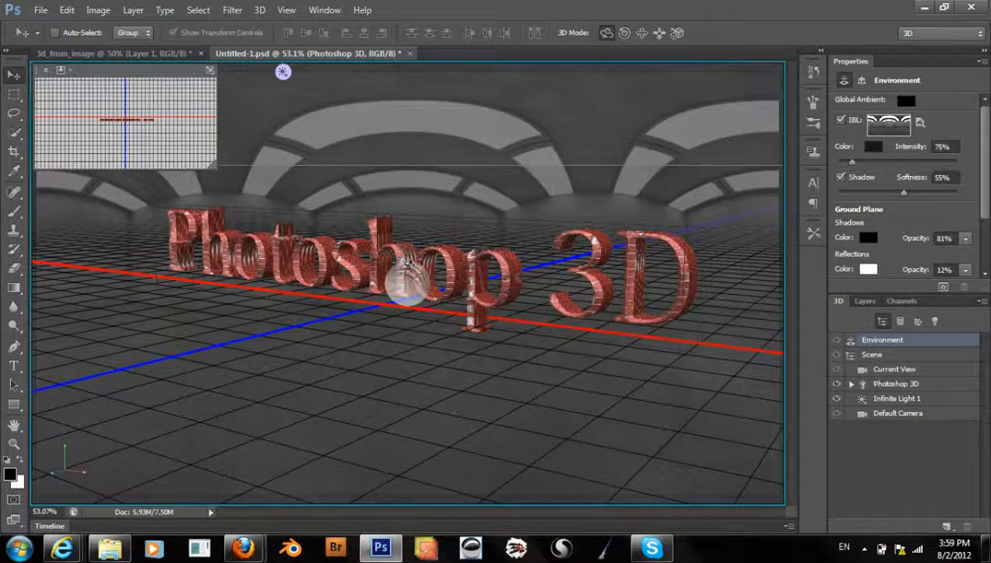
left_click(885, 370)
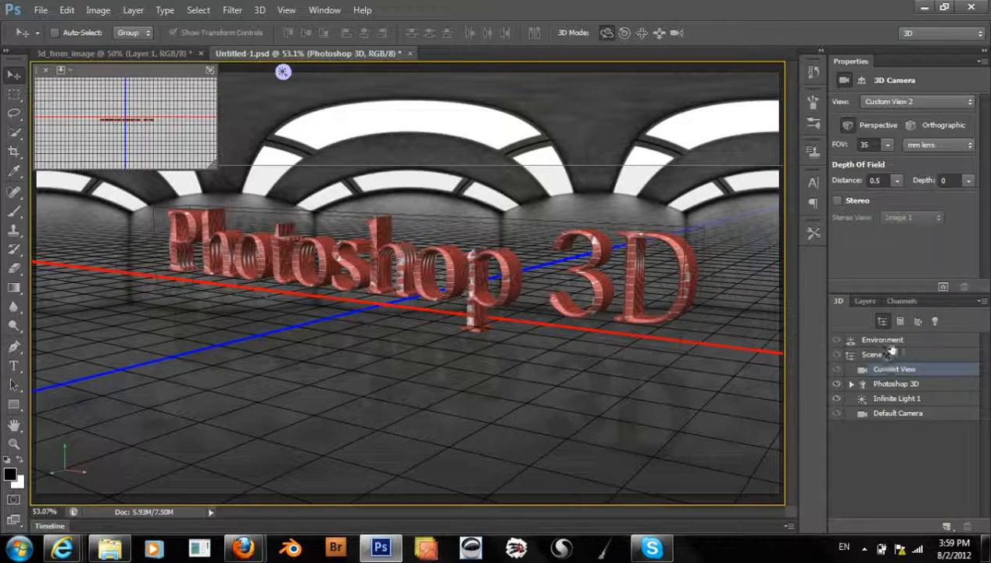
left_click(781, 290)
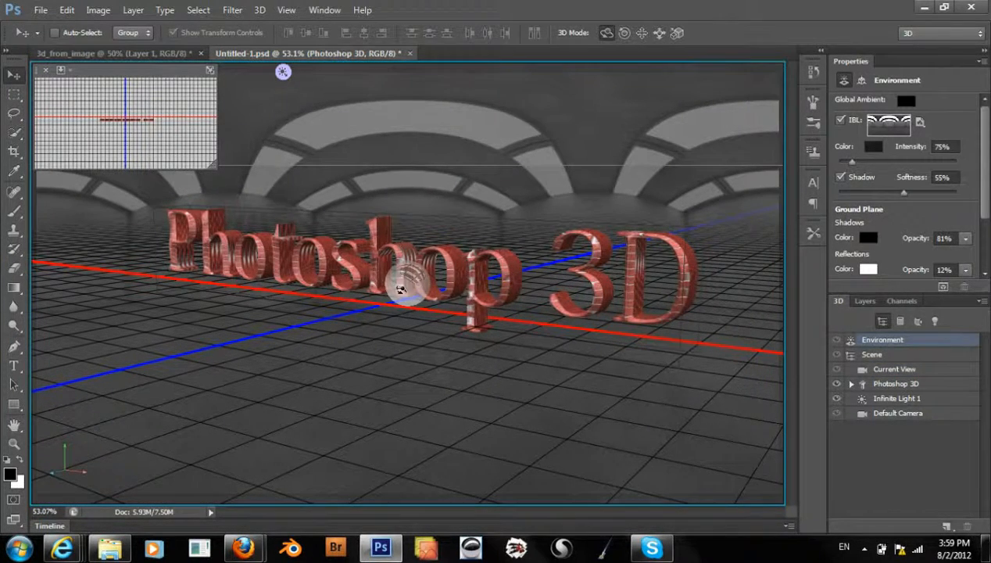
left_click_drag(398, 283, 399, 294)
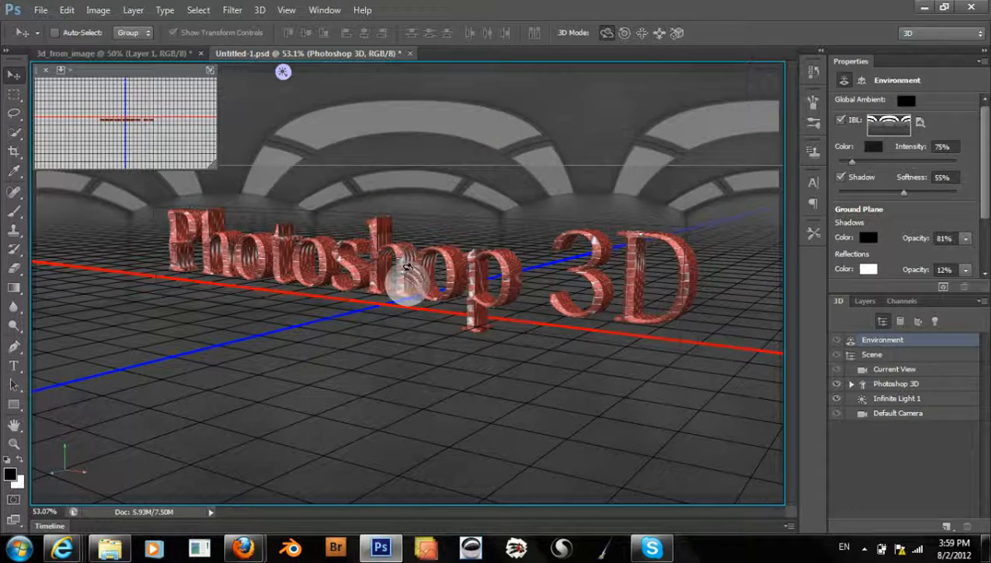
left_click(895, 369)
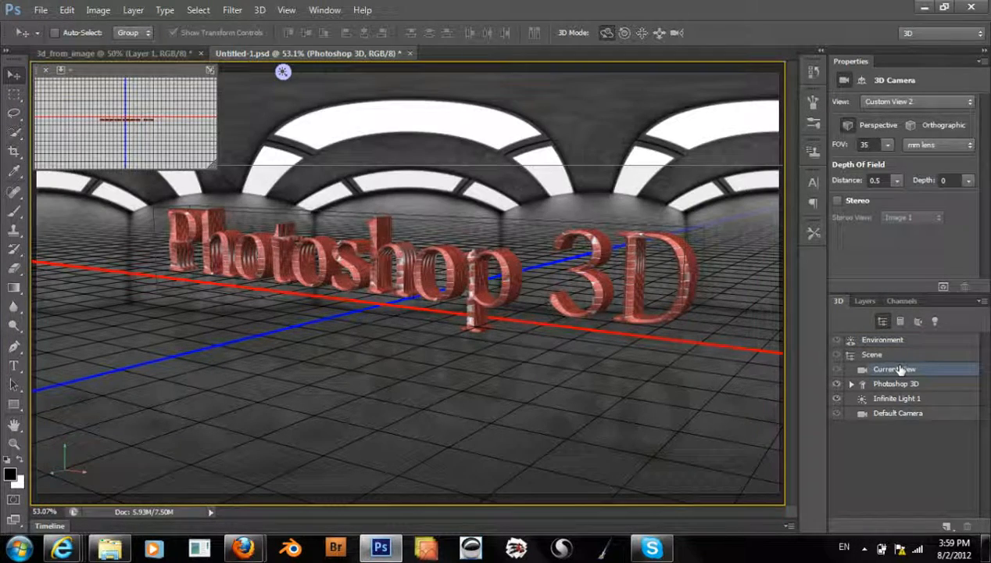
Step: Set the environment light's X rotation to 80° in its coordinates and check the lighting in the Current View camera
left_click(891, 339)
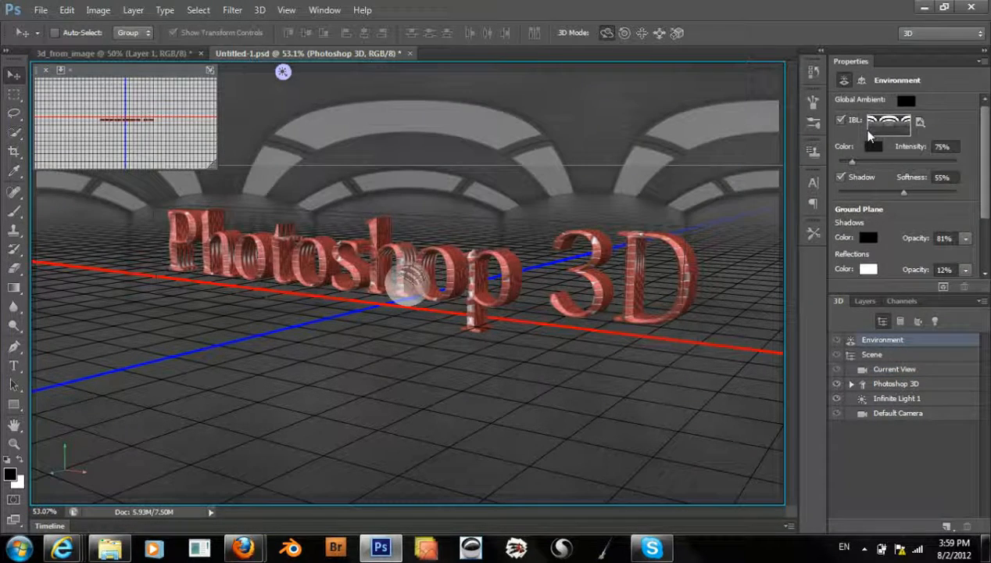
left_click(862, 79)
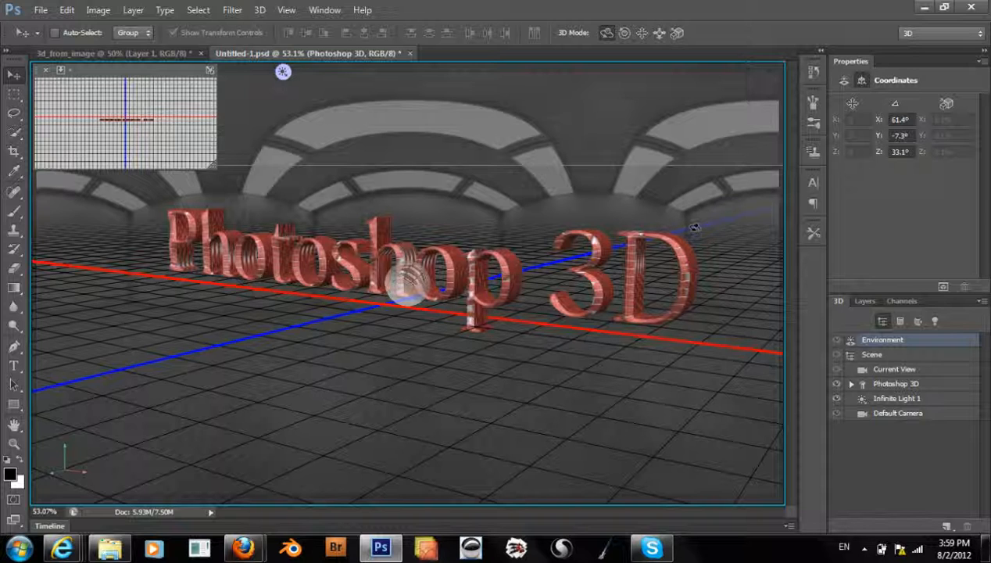
left_click(908, 118)
type("80")
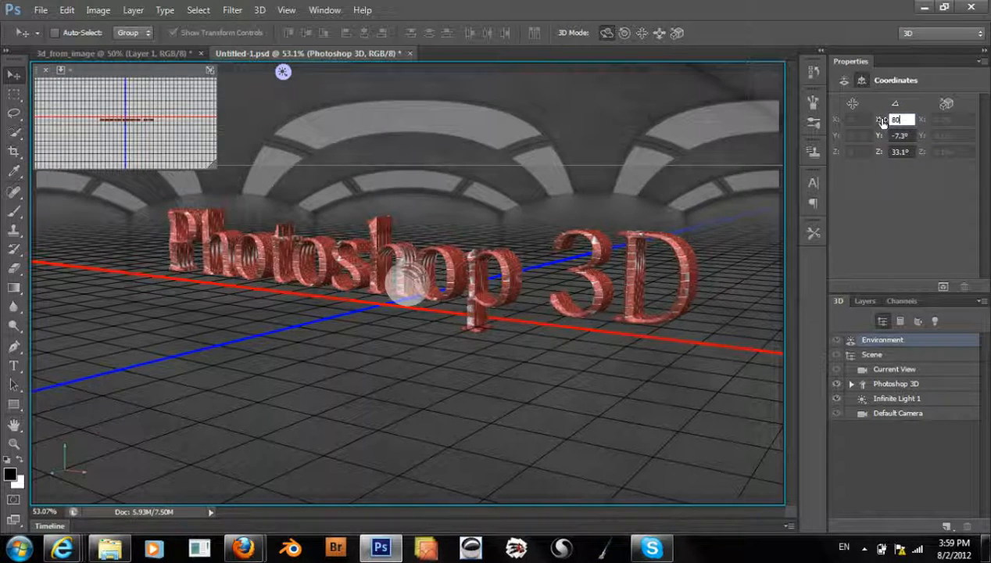
key("Return")
left_click(896, 371)
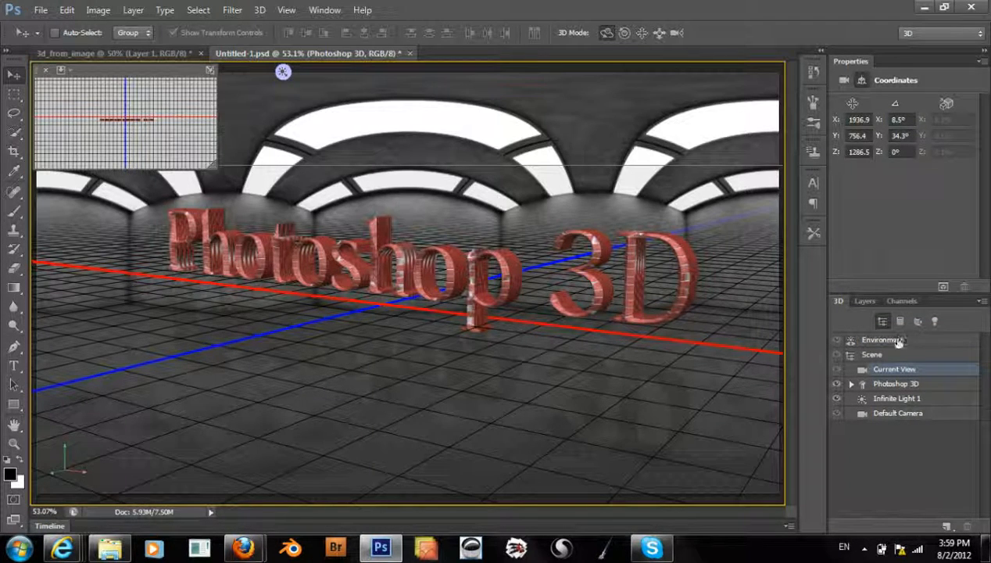
Step: Set the environment light's X rotation to 95° and check the lighting in the Current View camera
left_click(890, 339)
left_click(899, 119)
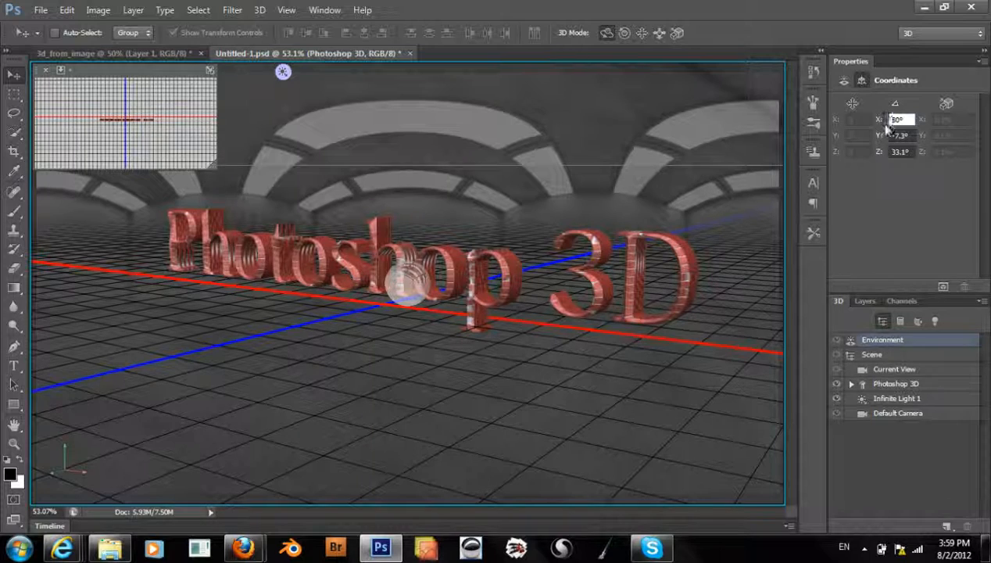
type("95")
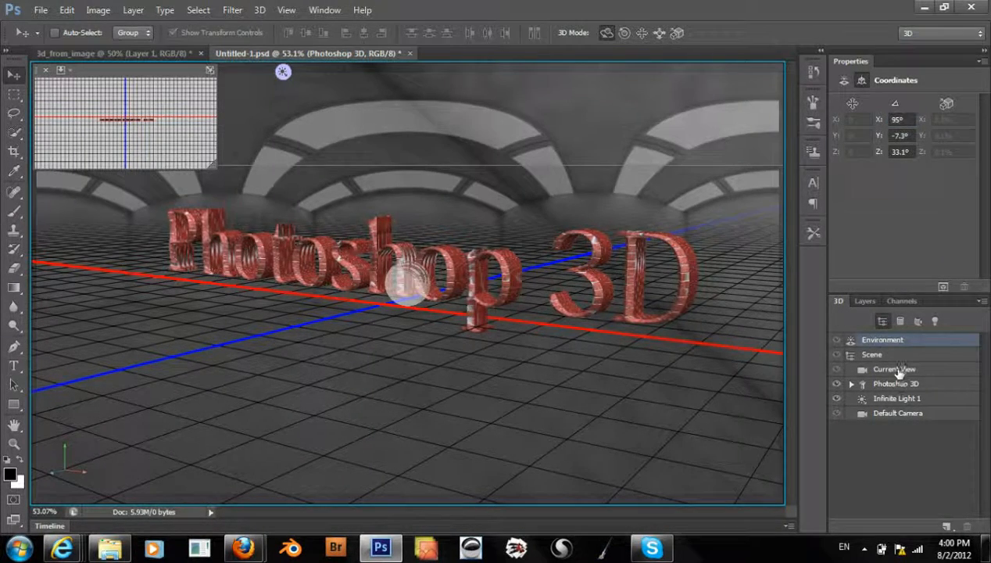
left_click(895, 371)
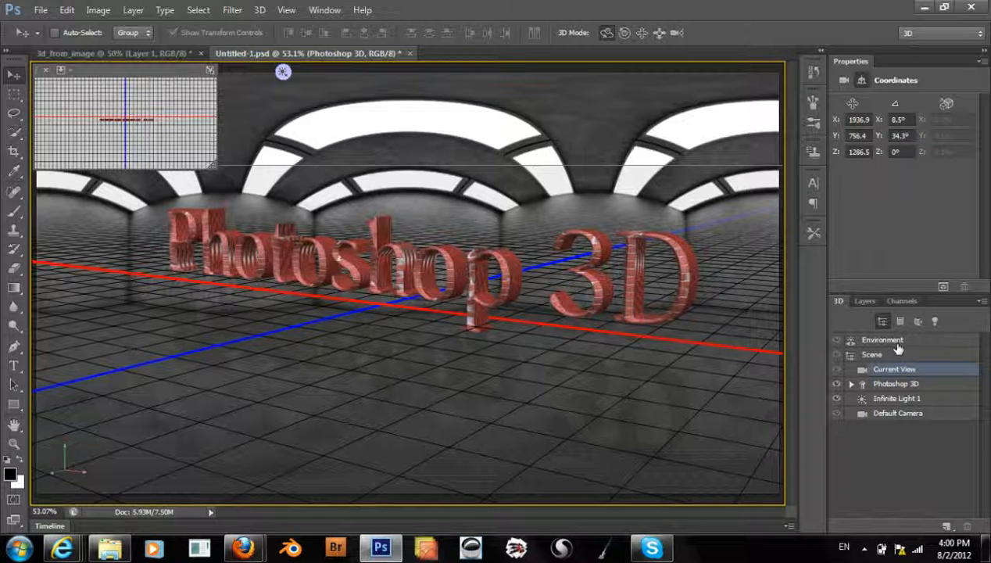
Step: Set the environment light's Z rotation to 20° and check the lighting with the Photoshop 3D object and the Current View camera selected
left_click(895, 341)
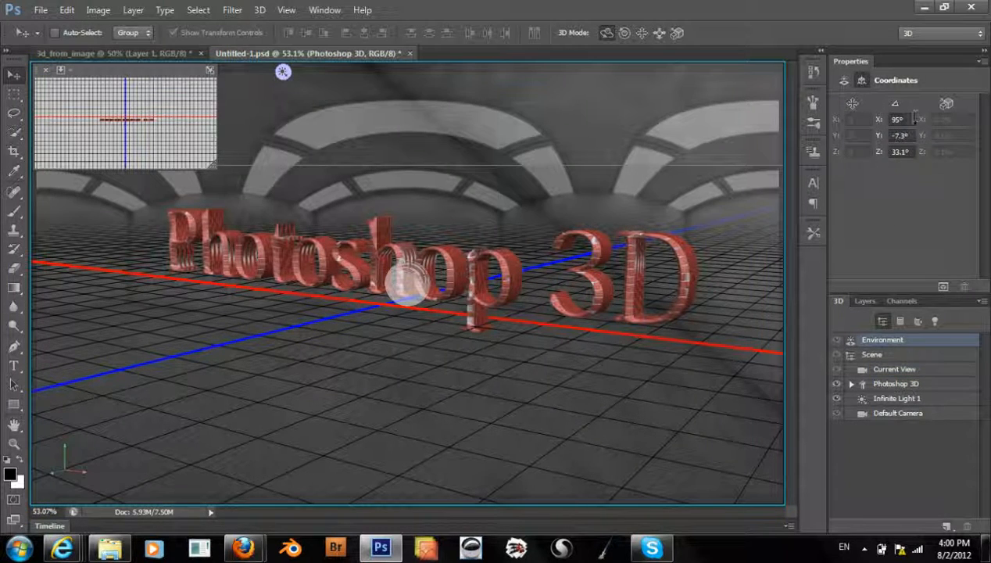
left_click(901, 152)
left_click_drag(902, 153, 887, 158)
type("20")
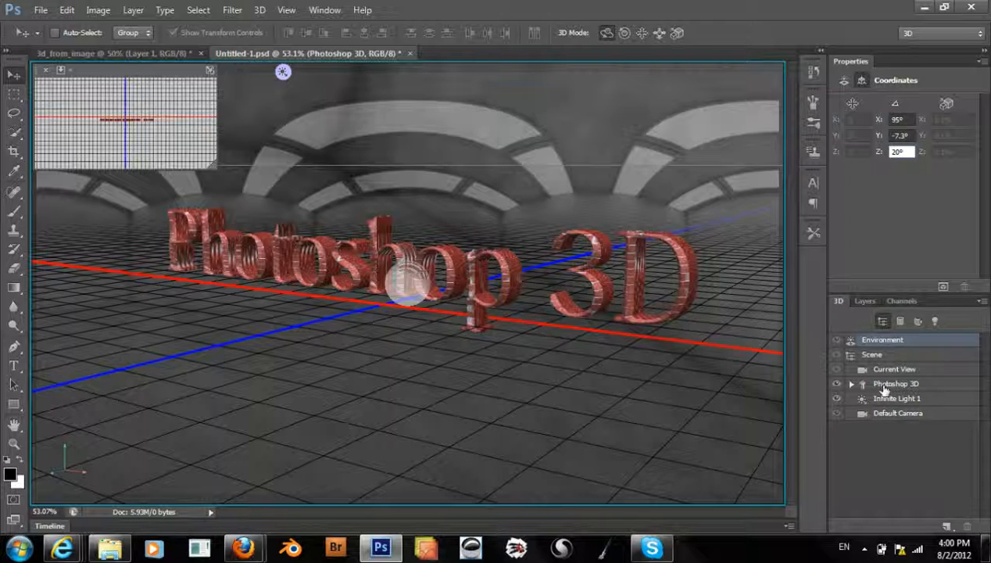
left_click(883, 386)
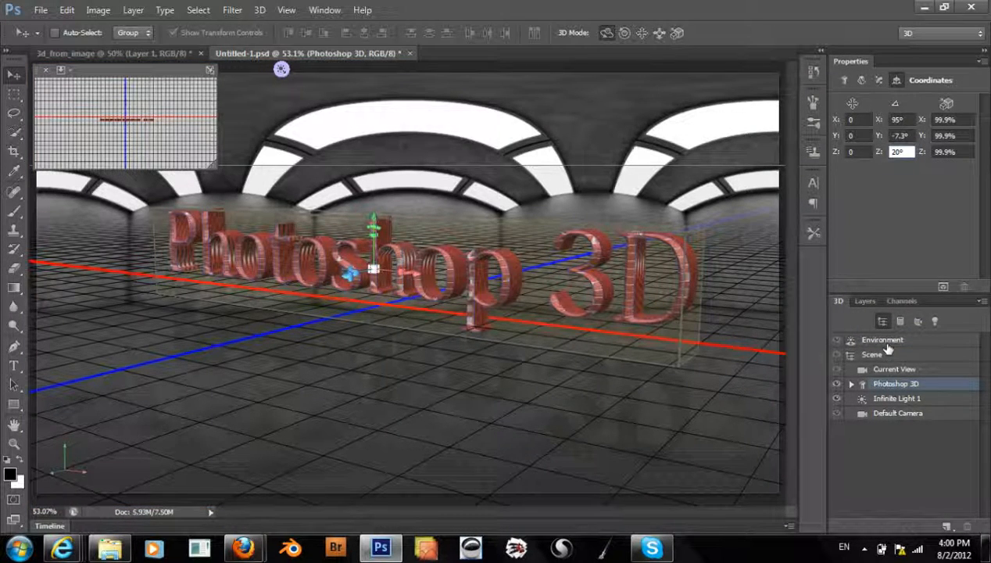
left_click(885, 347)
left_click(887, 374)
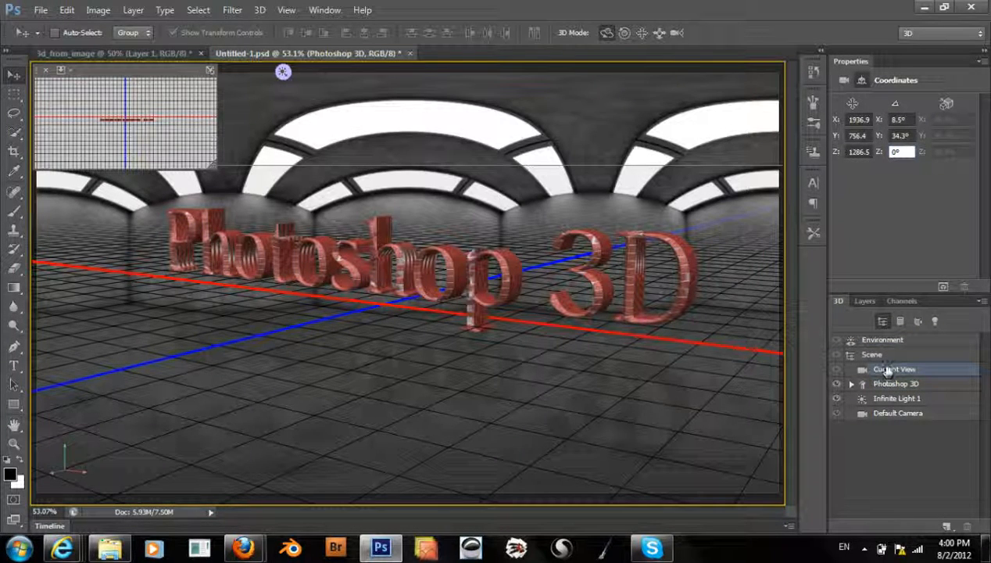
Step: Set the environment light's X rotation to 120°
left_click(882, 341)
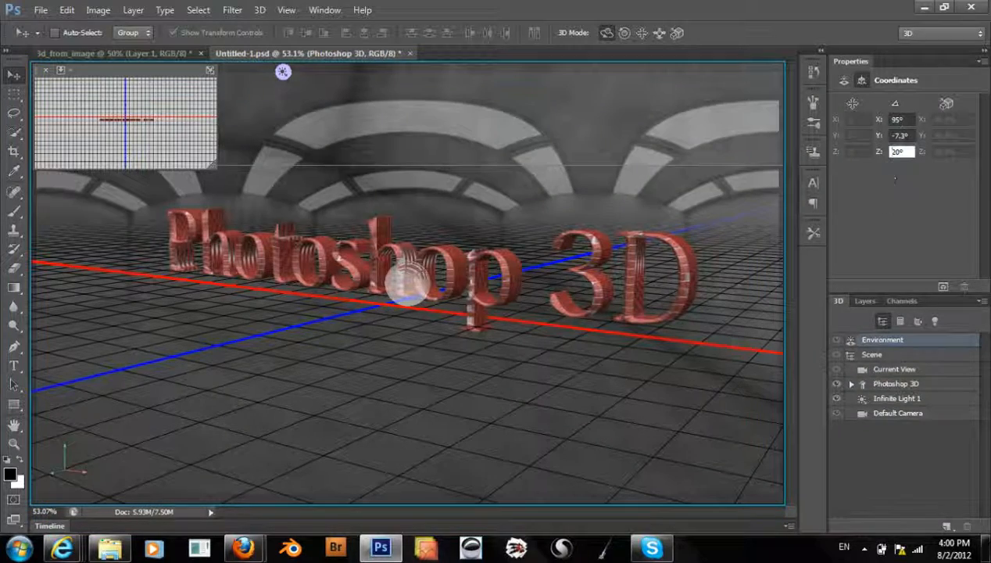
left_click(884, 120)
type("120")
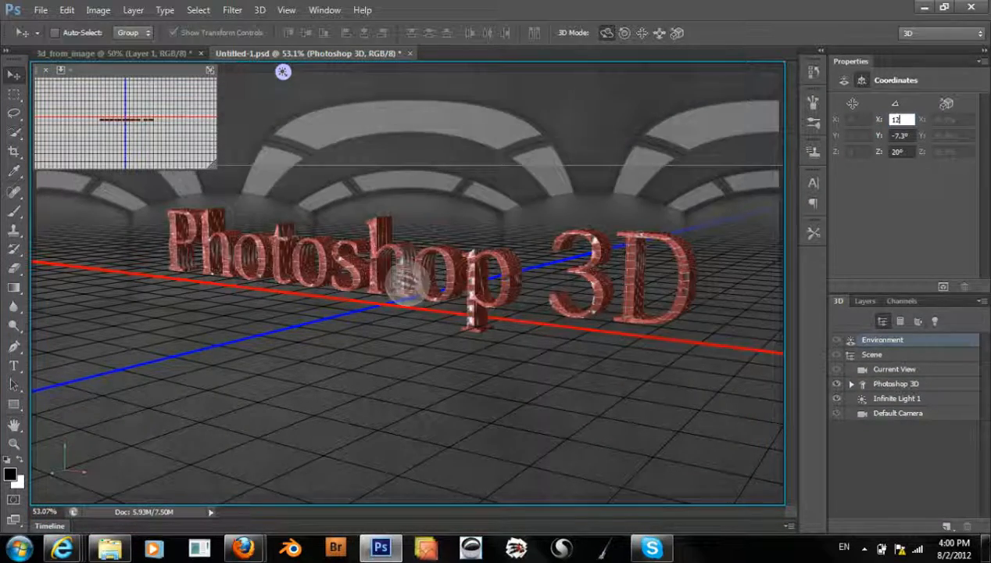